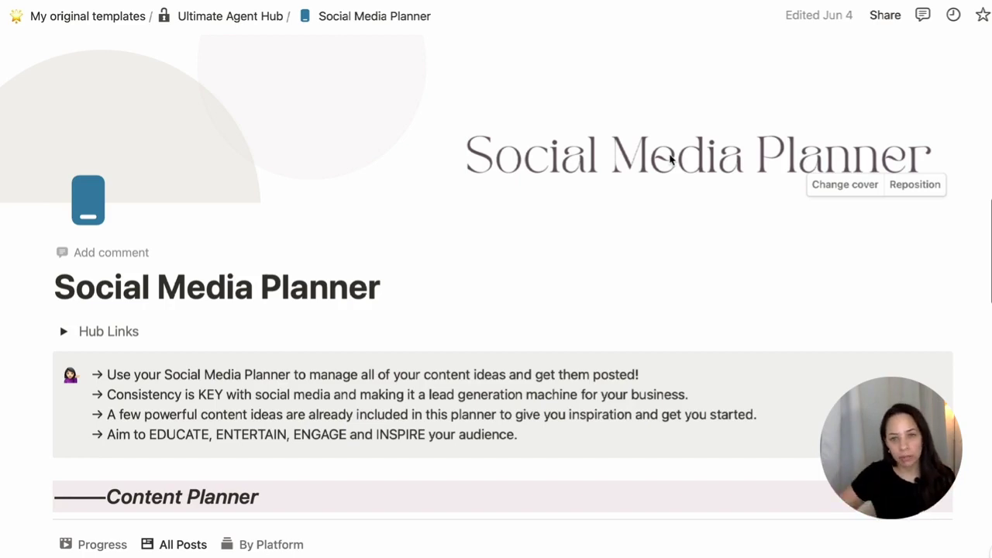
# Open the Ultimate Agent Hub page and look over its CRM, Business, Productivity and Reference dashboard links.
pyautogui.click(224, 19)
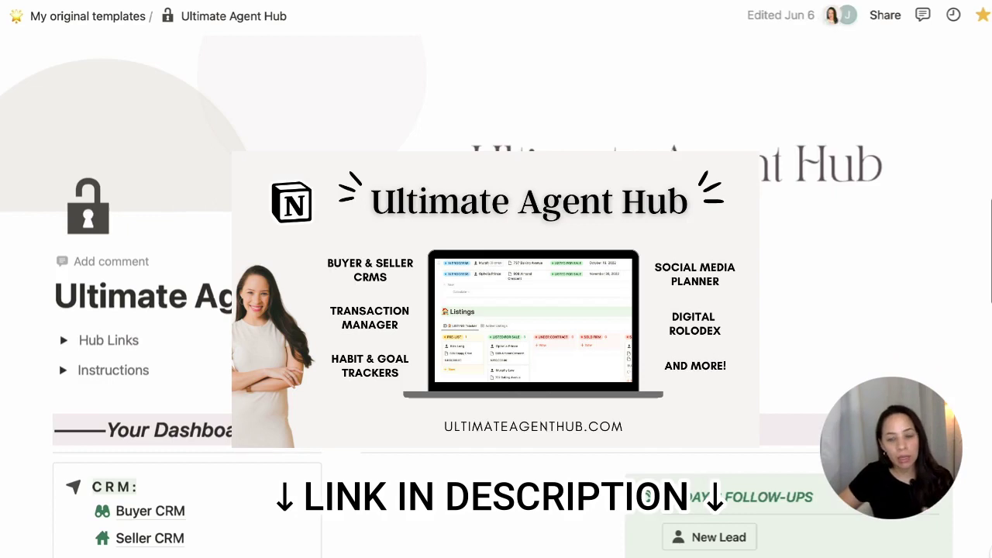
pyautogui.scroll(-2, 139, 340)
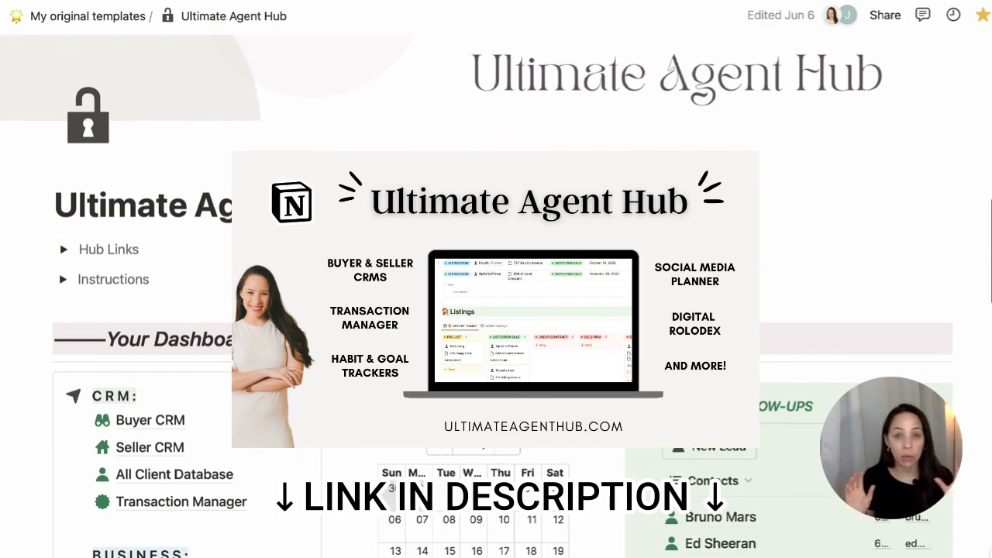
pyautogui.scroll(-4, 155, 233)
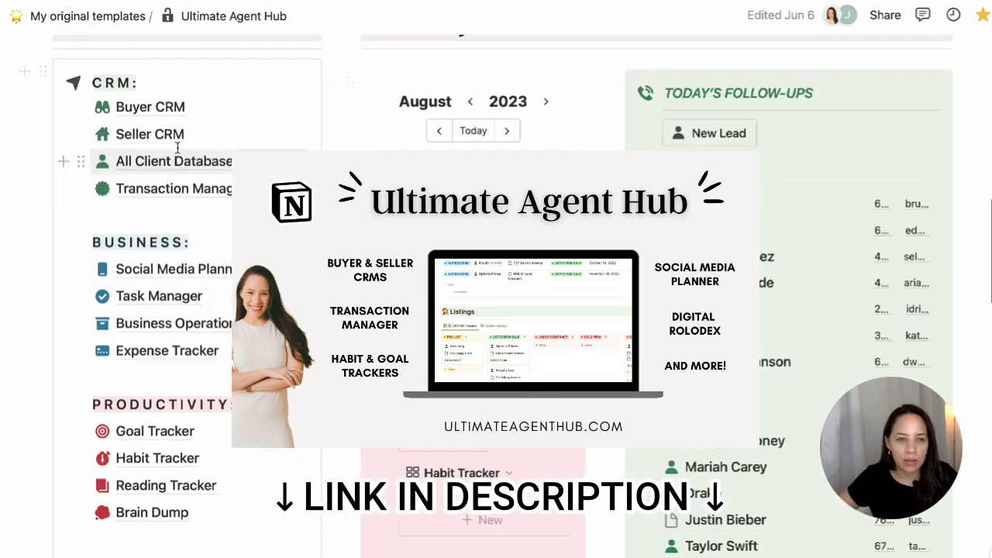
pyautogui.scroll(-3, 172, 280)
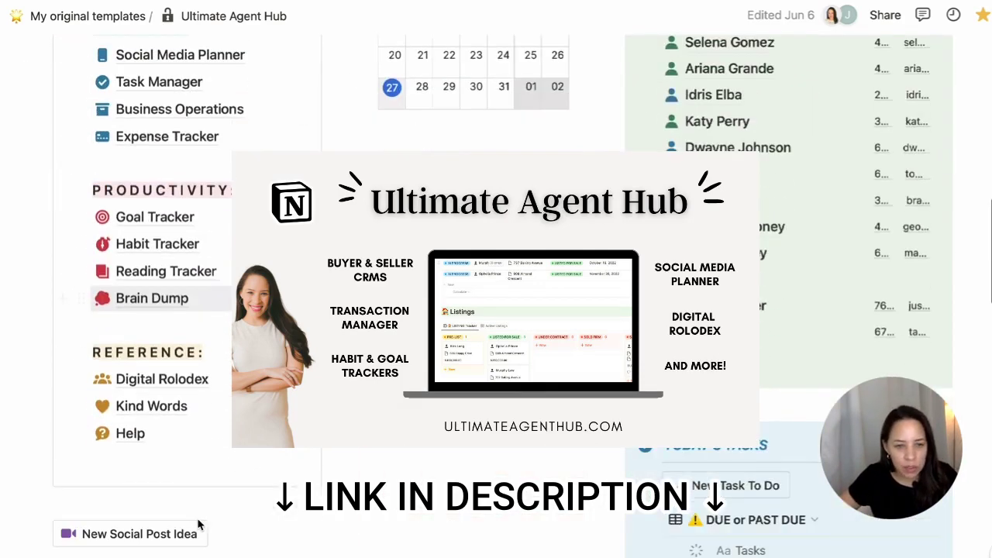
pyautogui.scroll(4, 155, 341)
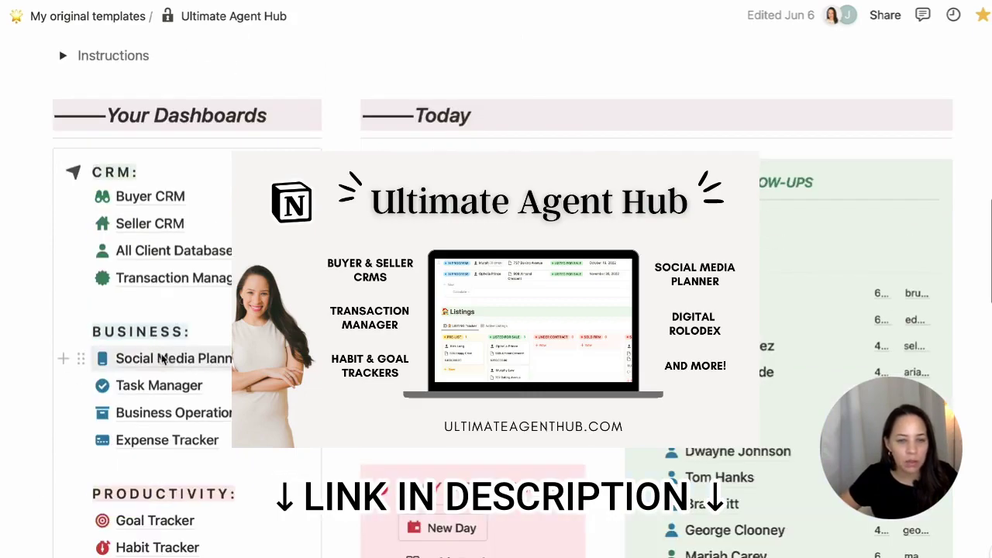
# Open the Social Media Planner from the hub's Business links and review its Content Planner table of all posts.
pyautogui.click(163, 358)
pyautogui.scroll(-2, 598, 375)
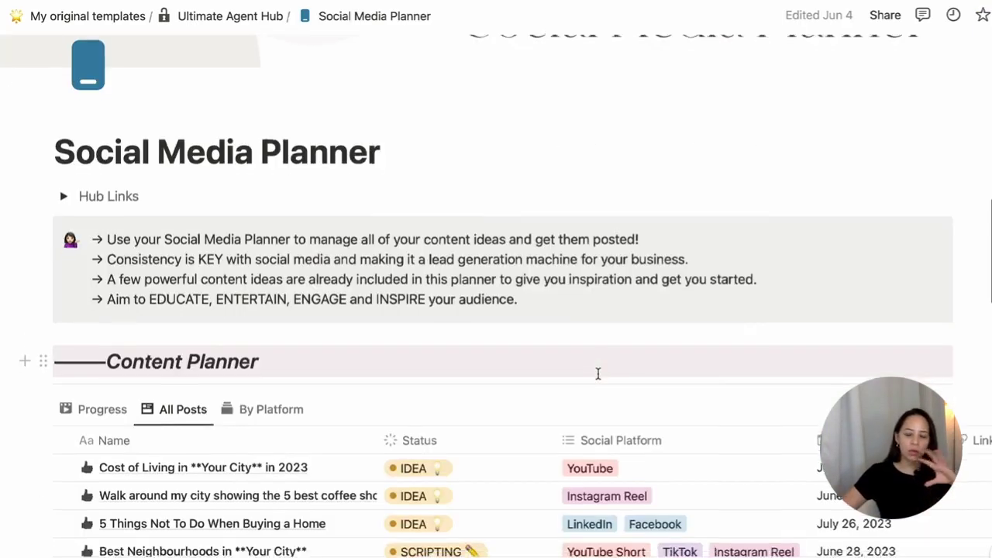
pyautogui.scroll(-3, 597, 374)
pyautogui.scroll(5, 598, 380)
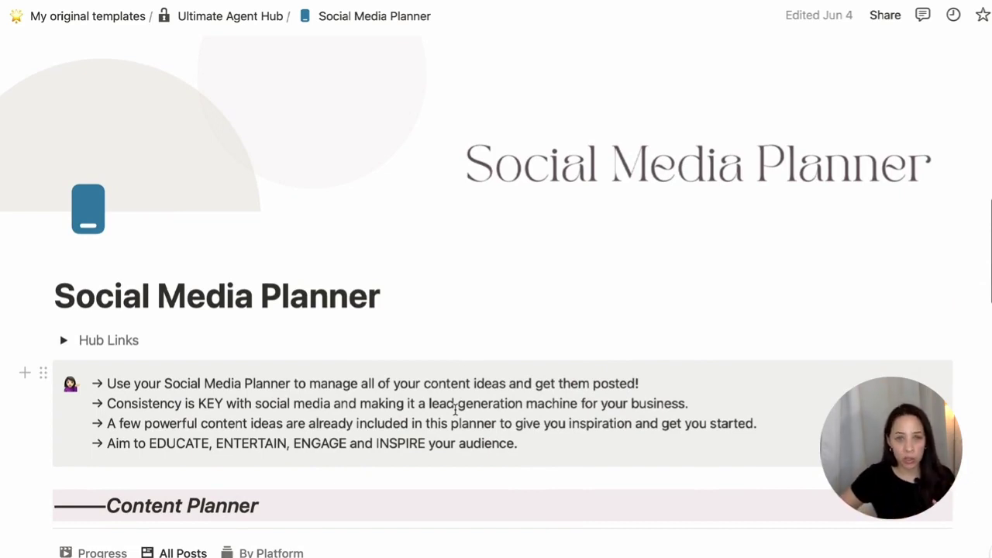
pyautogui.click(385, 298)
pyautogui.scroll(-1, 500, 313)
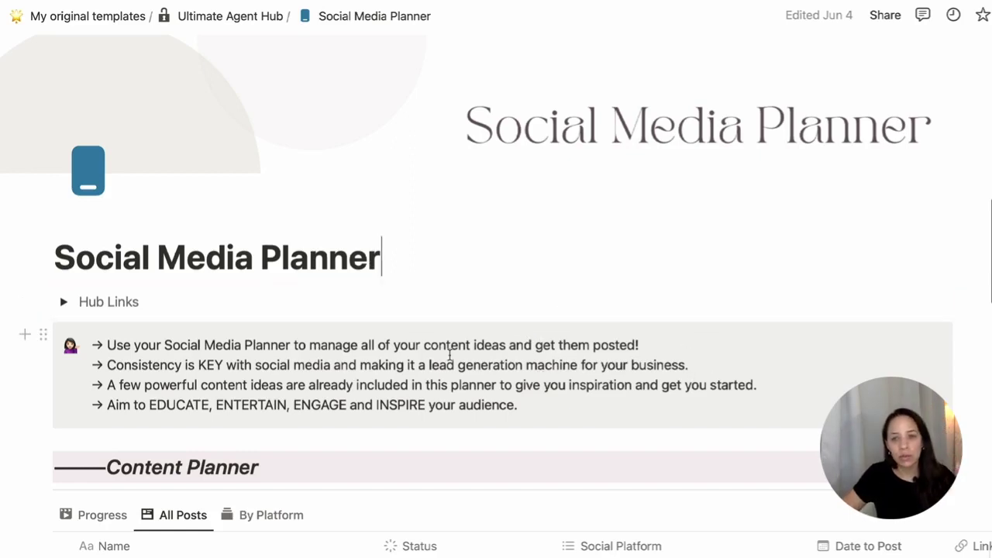
pyautogui.scroll(-2, 496, 380)
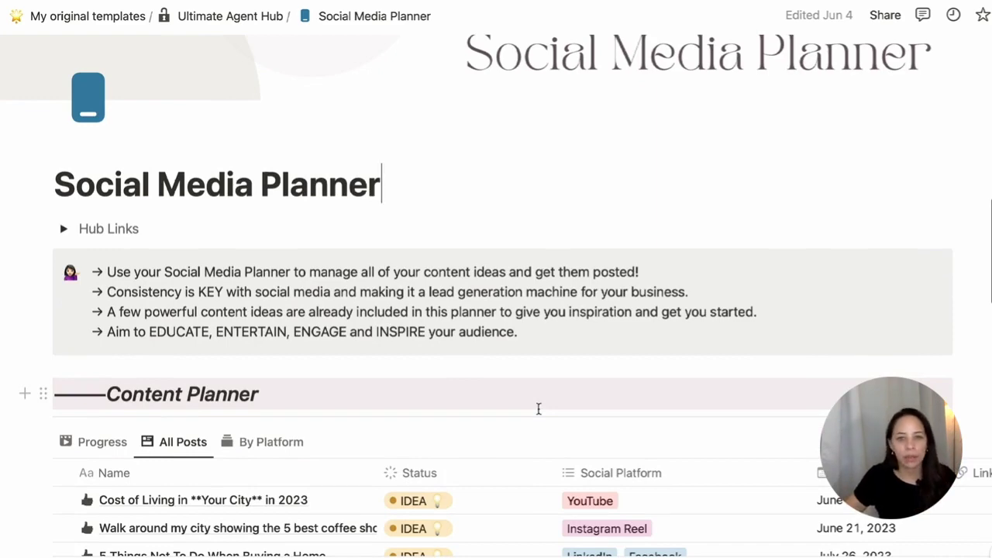
pyautogui.scroll(-5, 237, 460)
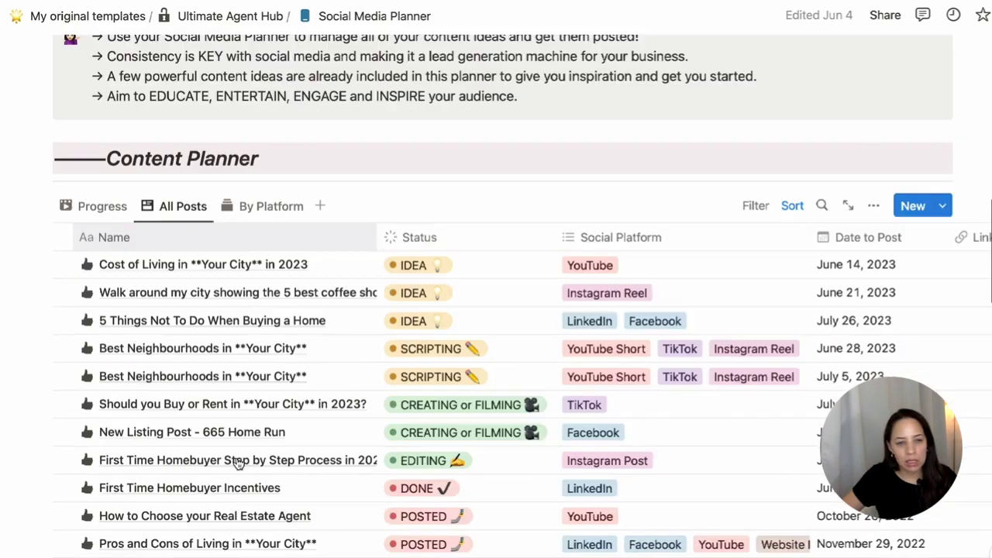
pyautogui.scroll(-2, 295, 208)
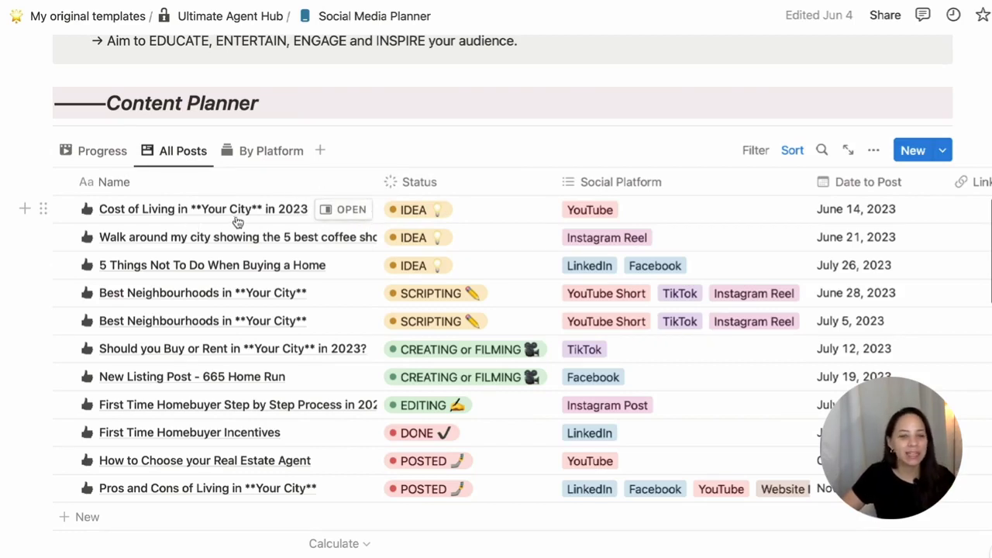
# Open the "Cost of Living in **Your City** in 2023" post and examine its Brainstorm, Content Outline, Script and Caption sections.
pyautogui.click(363, 219)
pyautogui.click(595, 324)
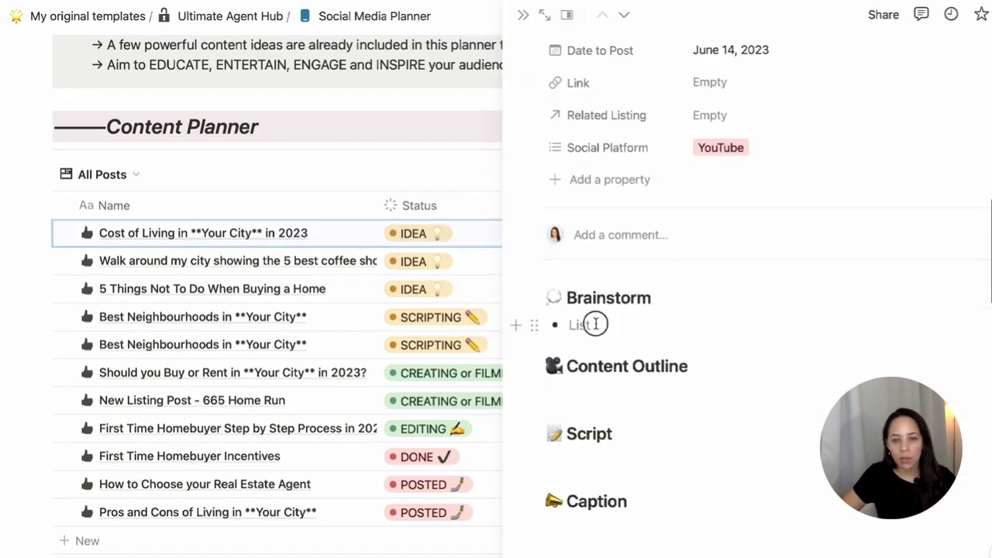
pyautogui.click(582, 389)
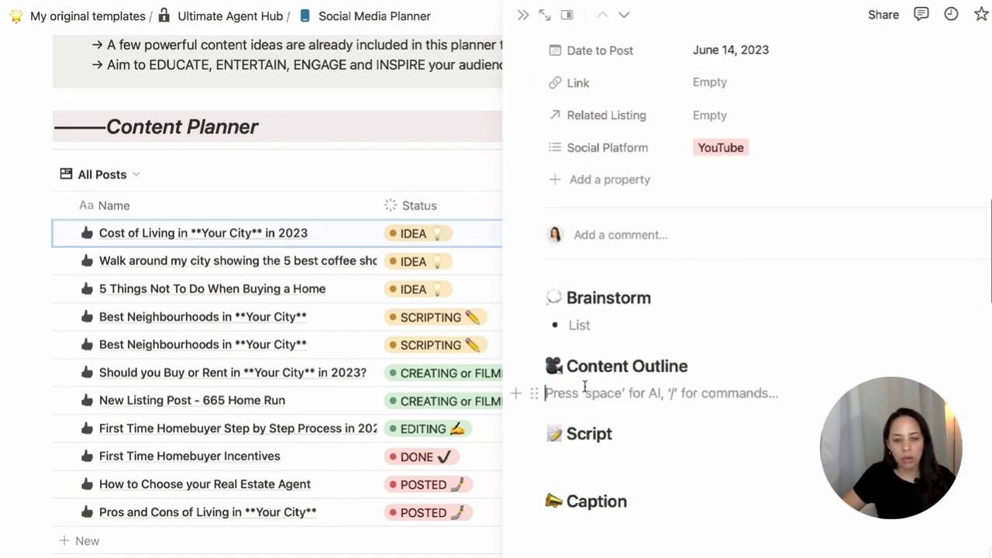
pyautogui.click(601, 465)
pyautogui.click(620, 518)
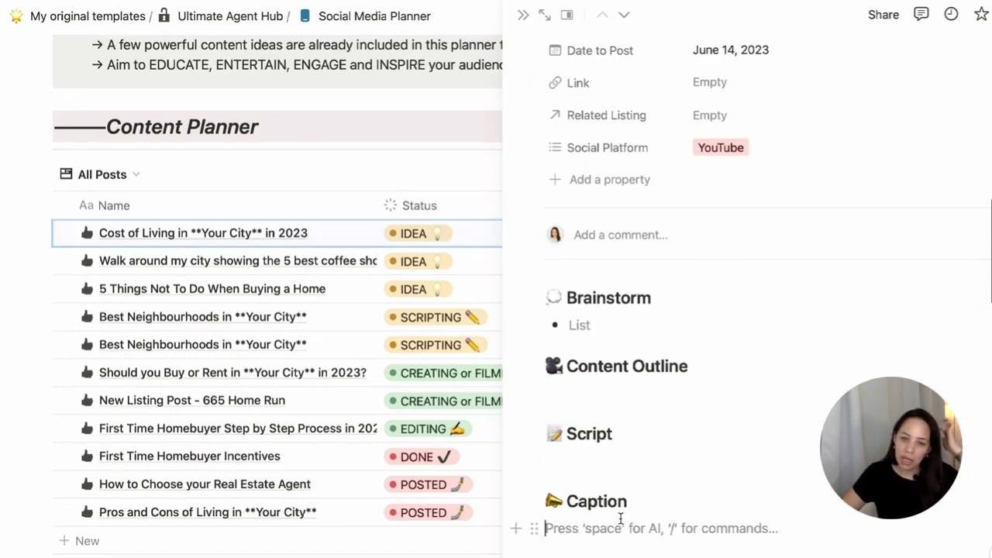
pyautogui.scroll(3, 587, 434)
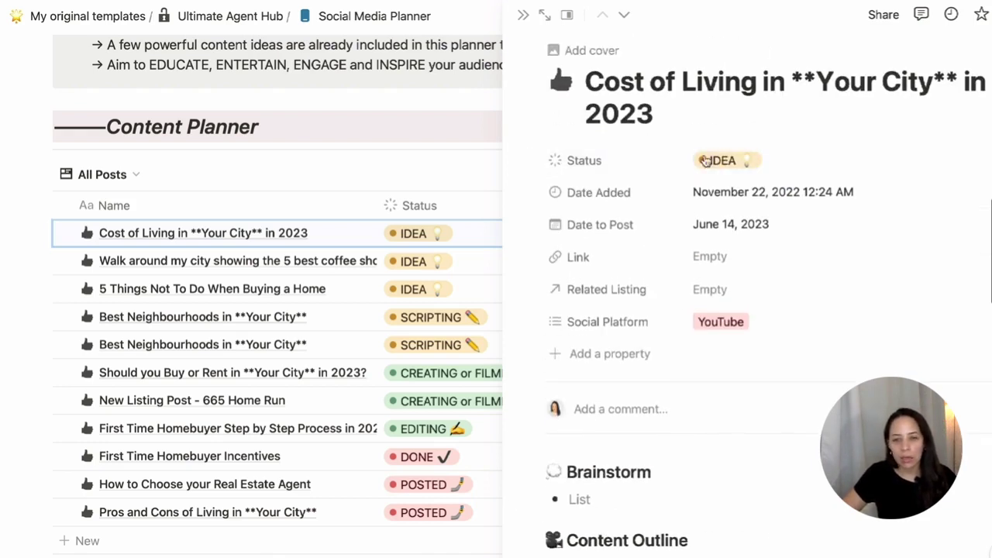
# View the available Status options of the "Cost of Living" post and close the post without changing it.
pyautogui.click(723, 161)
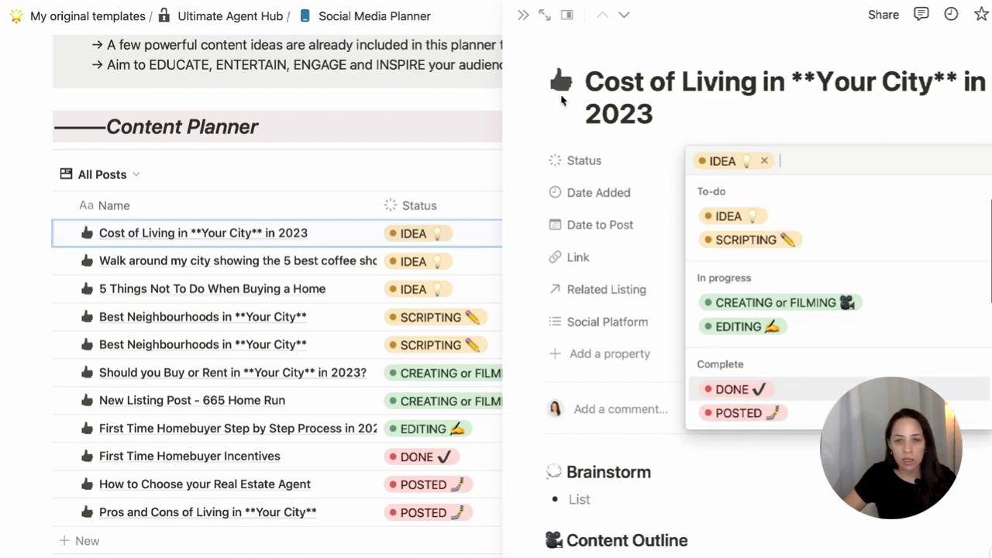
pyautogui.click(524, 18)
pyautogui.click(524, 22)
# View the Content Planner as the Progress board and return to the All Posts table.
pyautogui.click(104, 153)
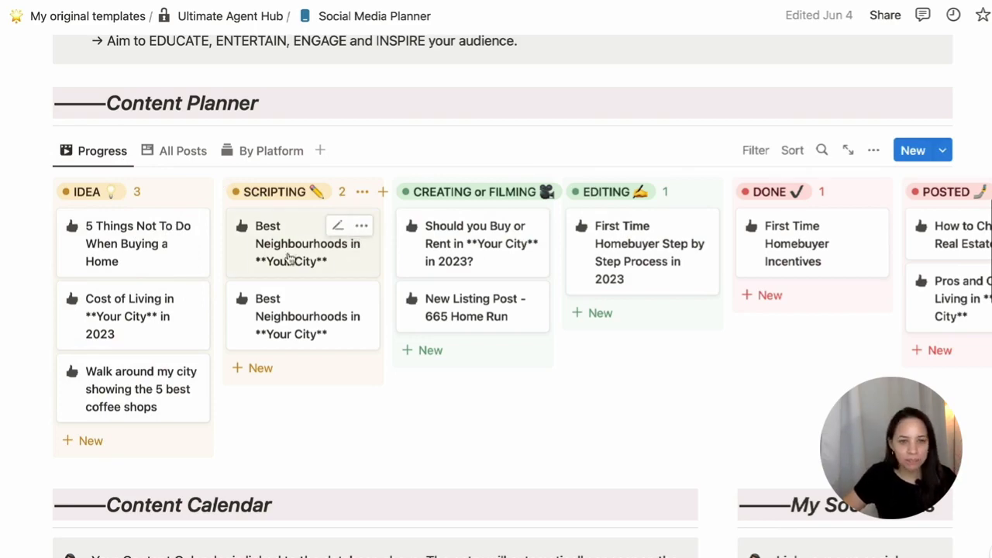
pyautogui.hscroll(3, 352, 242)
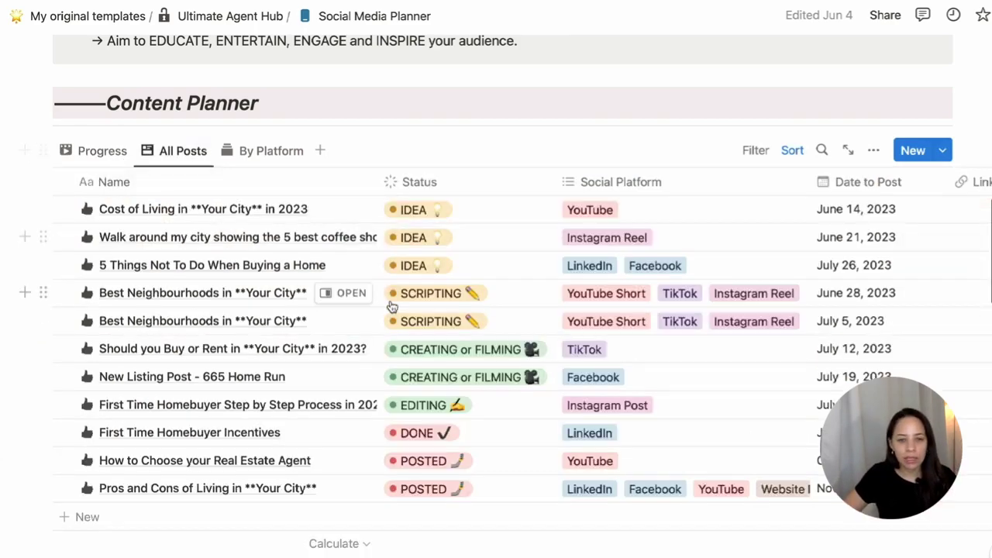
pyautogui.scroll(-2, 440, 401)
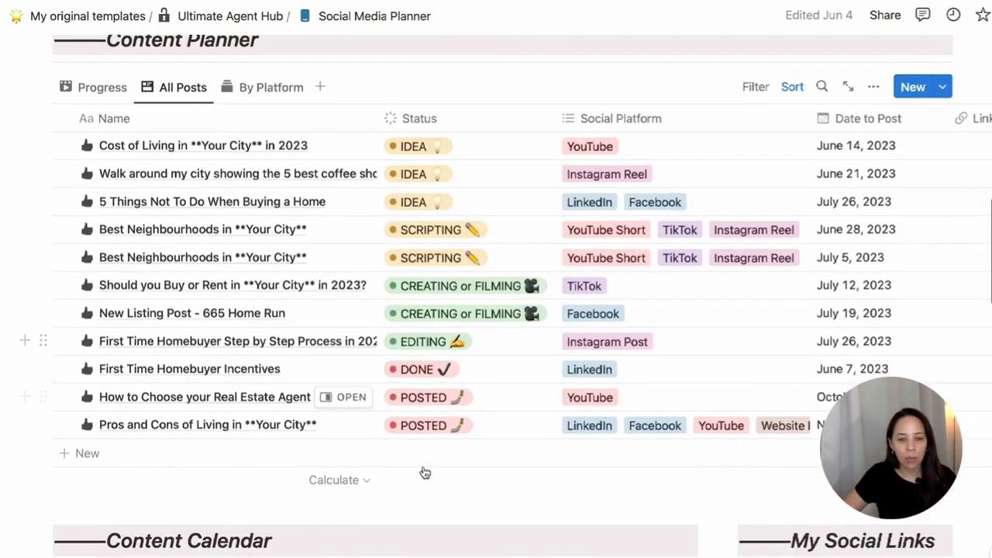
pyautogui.scroll(3, 399, 316)
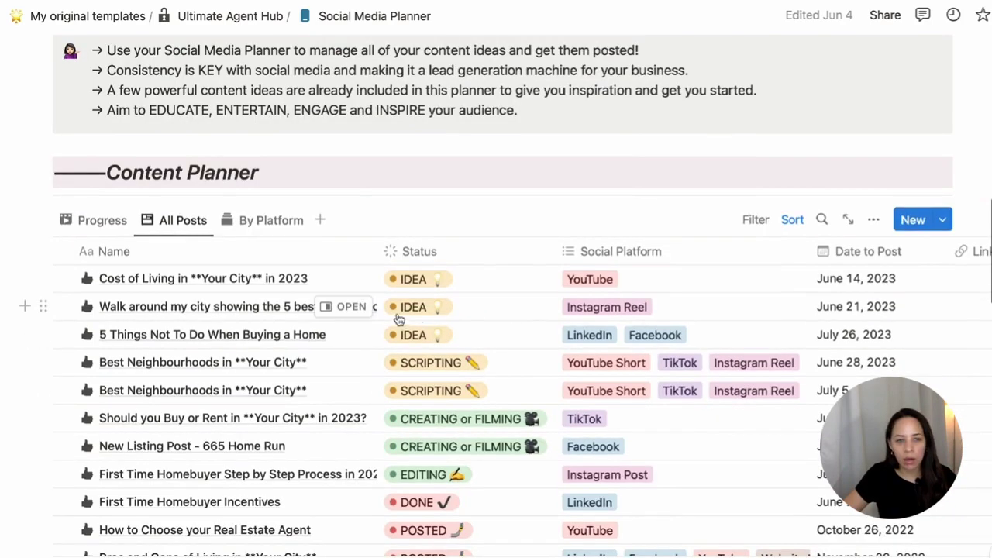
pyautogui.scroll(-2, 395, 321)
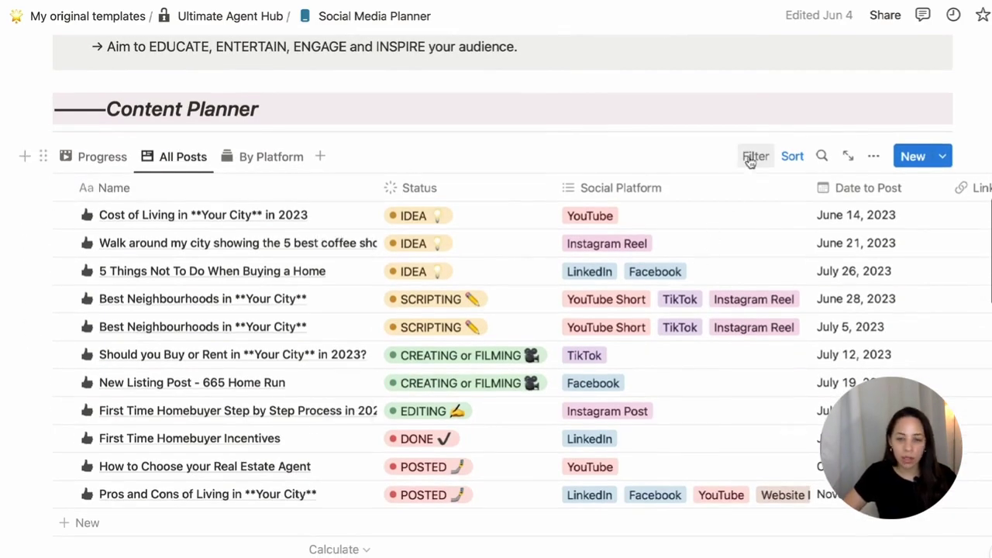
# Filter the All Posts table by Status to To-do, In progress and DONE, and save the filter for everyone.
pyautogui.click(744, 158)
pyautogui.click(677, 369)
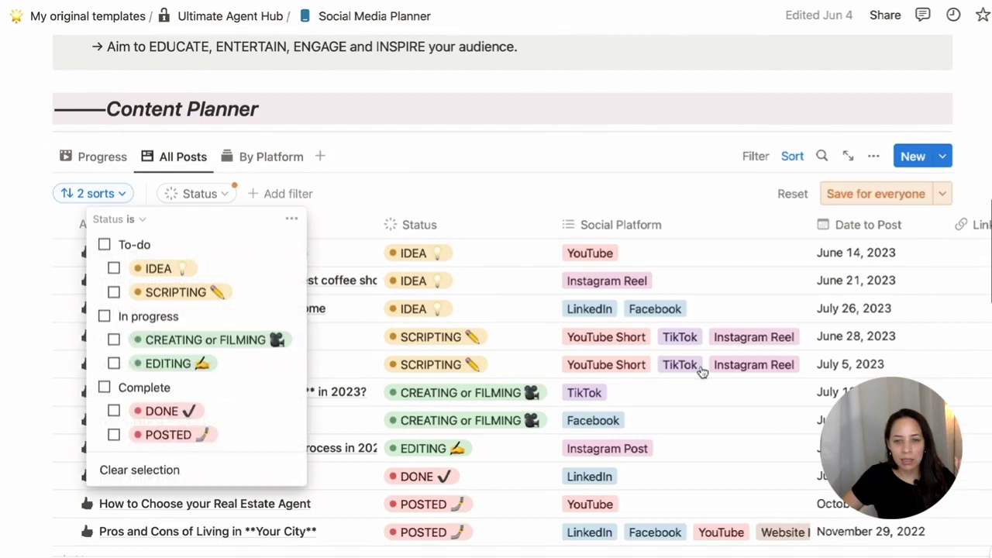
pyautogui.click(104, 245)
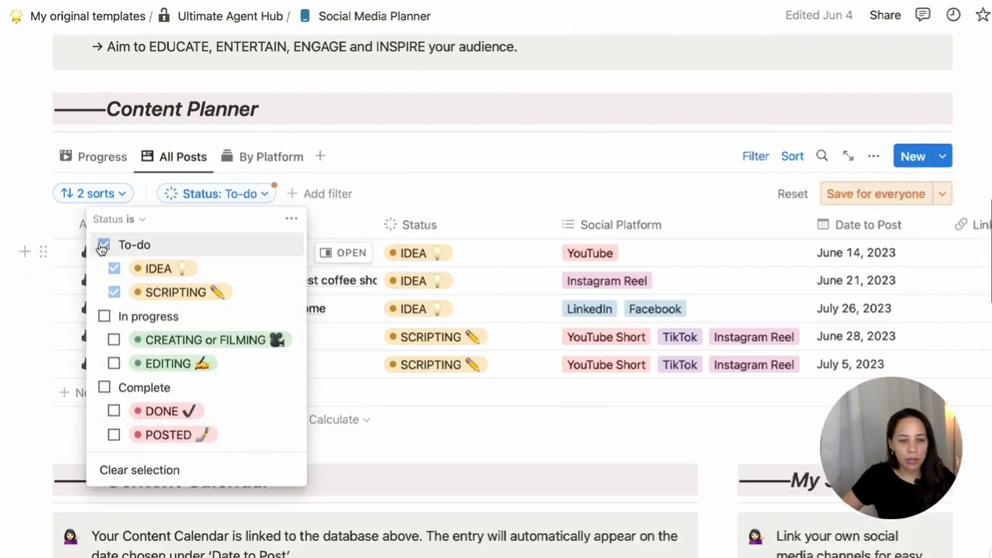
pyautogui.click(104, 316)
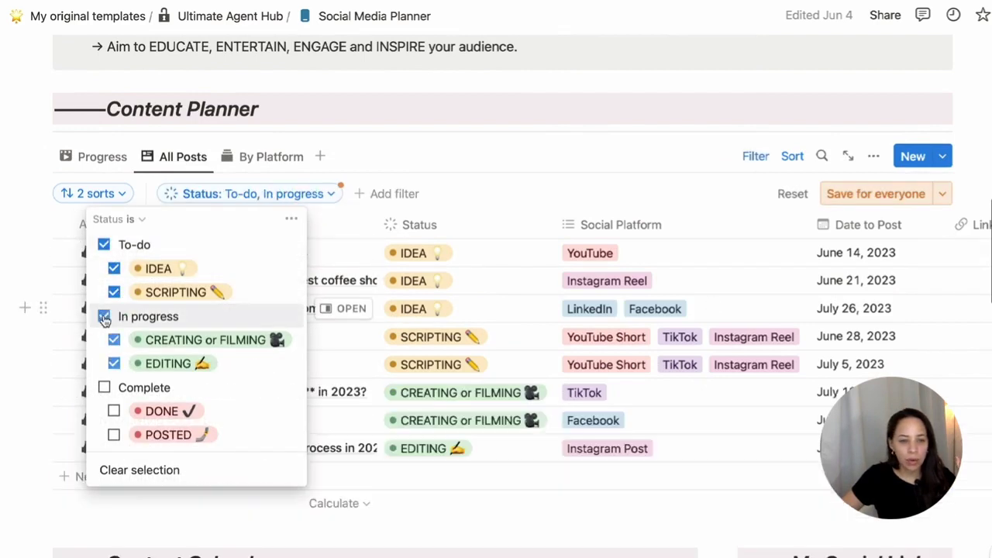
pyautogui.click(114, 412)
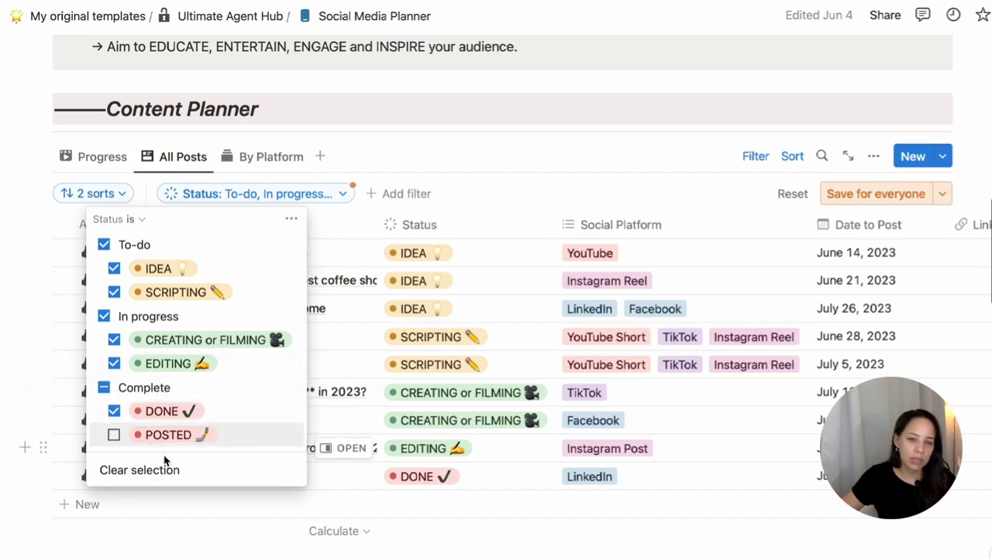
pyautogui.click(875, 194)
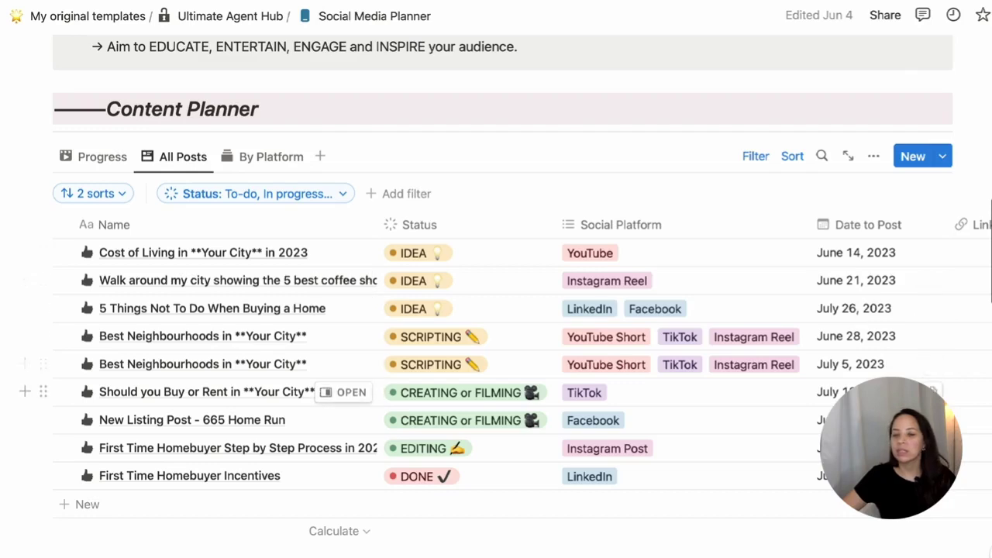
# Show June 2023 in the Content Calendar and review the posts scheduled in it.
pyautogui.scroll(-5, 575, 377)
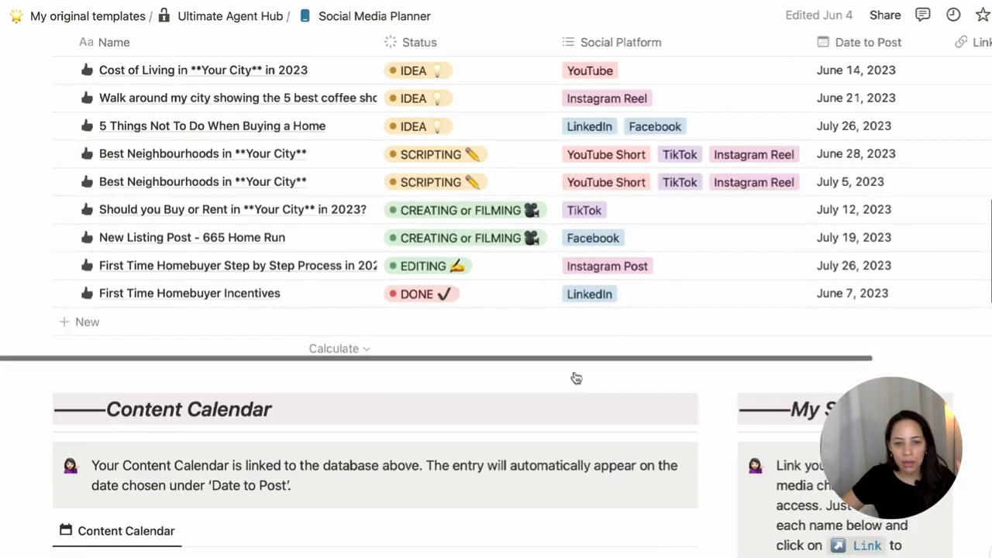
pyautogui.scroll(-3, 575, 378)
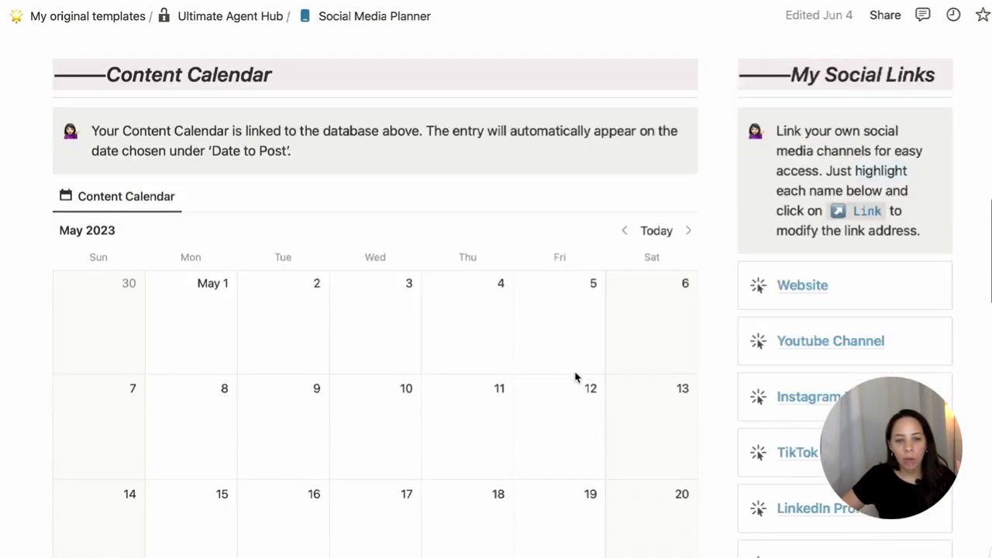
pyautogui.scroll(1, 582, 303)
pyautogui.click(644, 242)
pyautogui.scroll(-3, 447, 177)
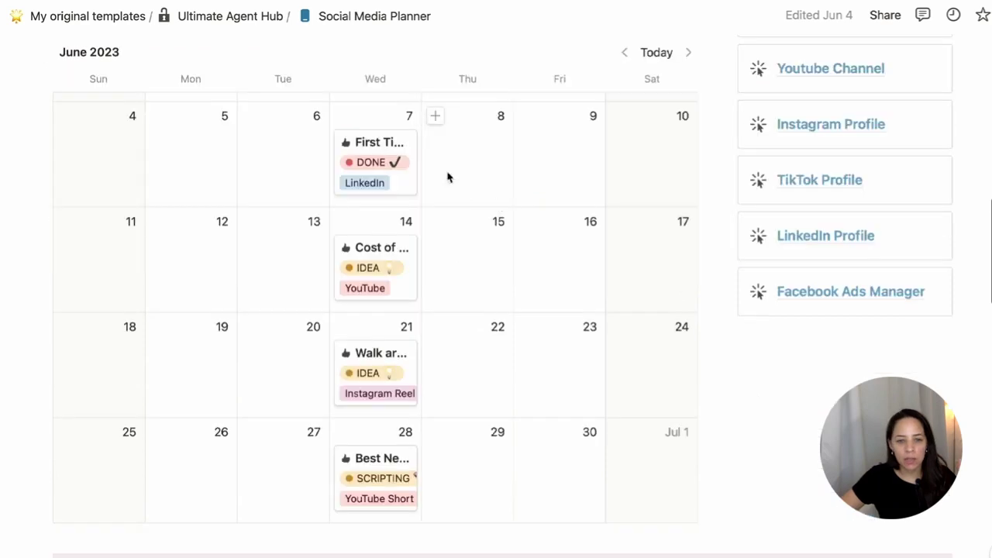
pyautogui.scroll(1, 573, 403)
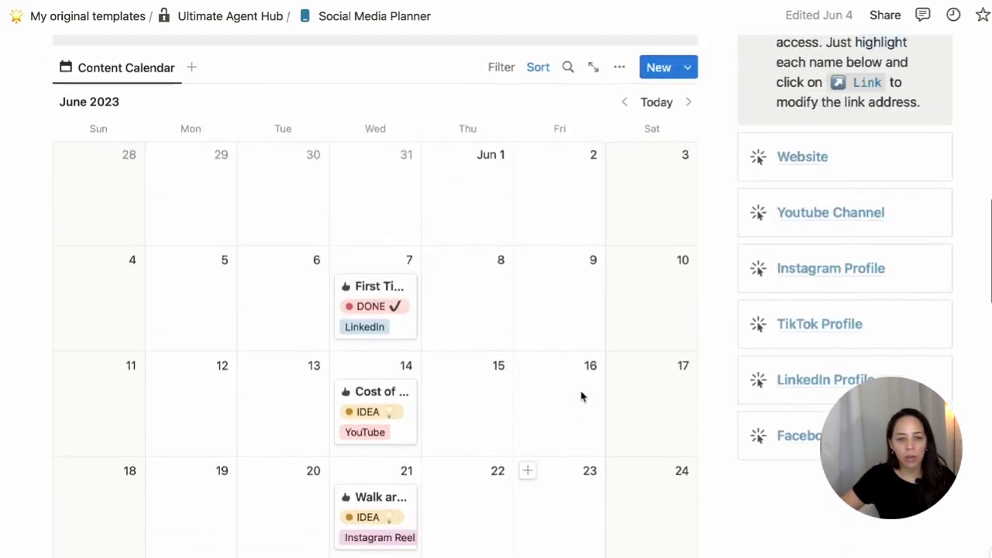
pyautogui.click(687, 102)
# Examine the Date to Post, Status and Social Platform columns of the filtered All Posts table.
pyautogui.scroll(5, 481, 144)
pyautogui.scroll(1, 481, 145)
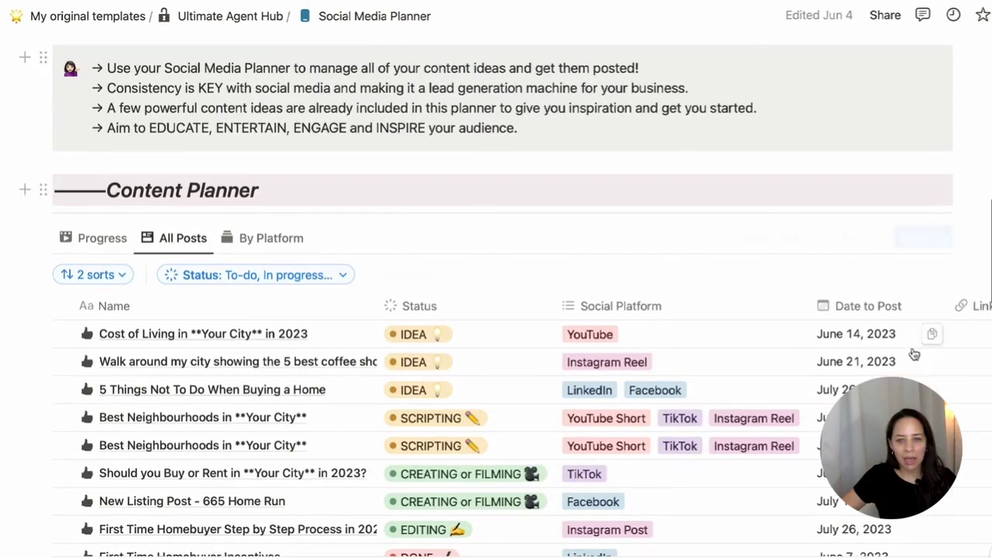
pyautogui.scroll(-2, 429, 303)
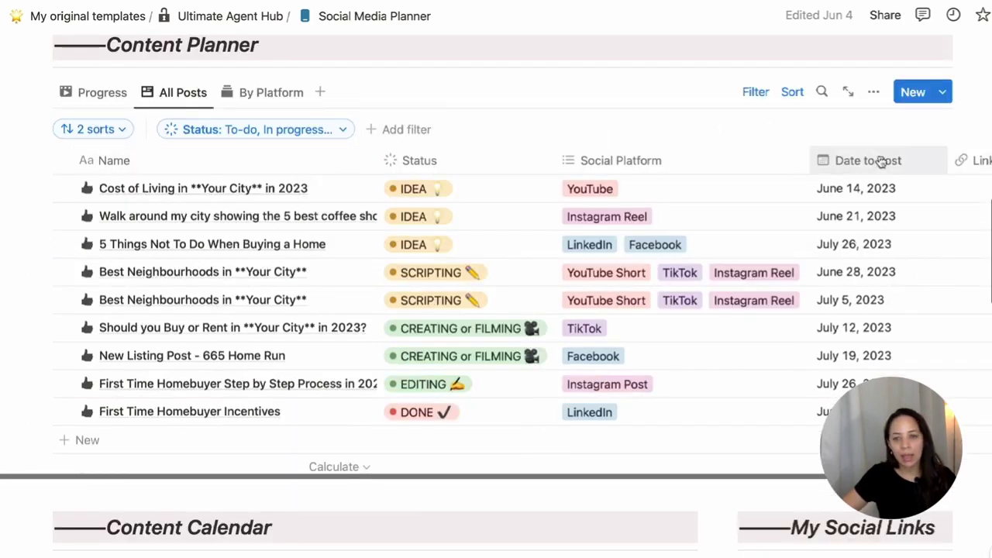
pyautogui.scroll(-7, 349, 302)
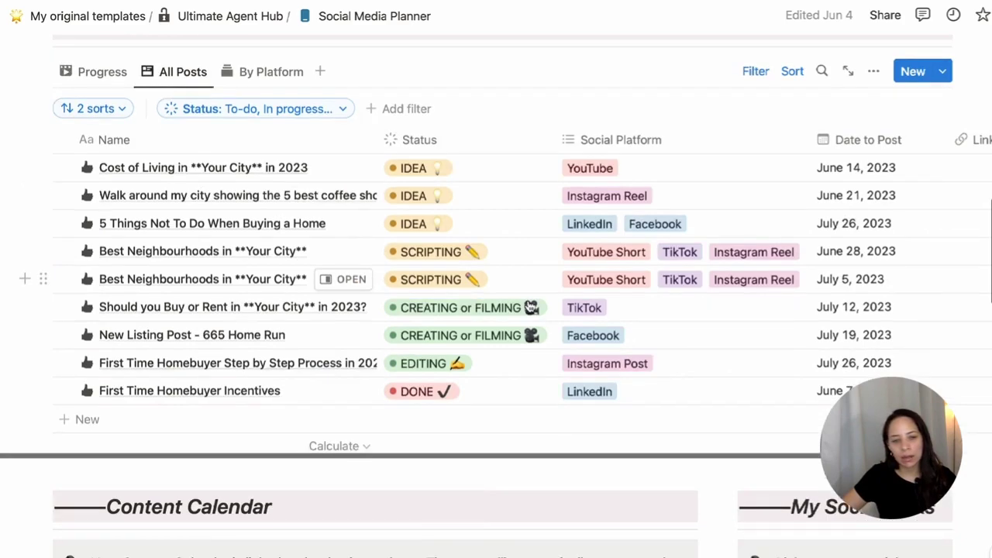
pyautogui.scroll(-2, 453, 376)
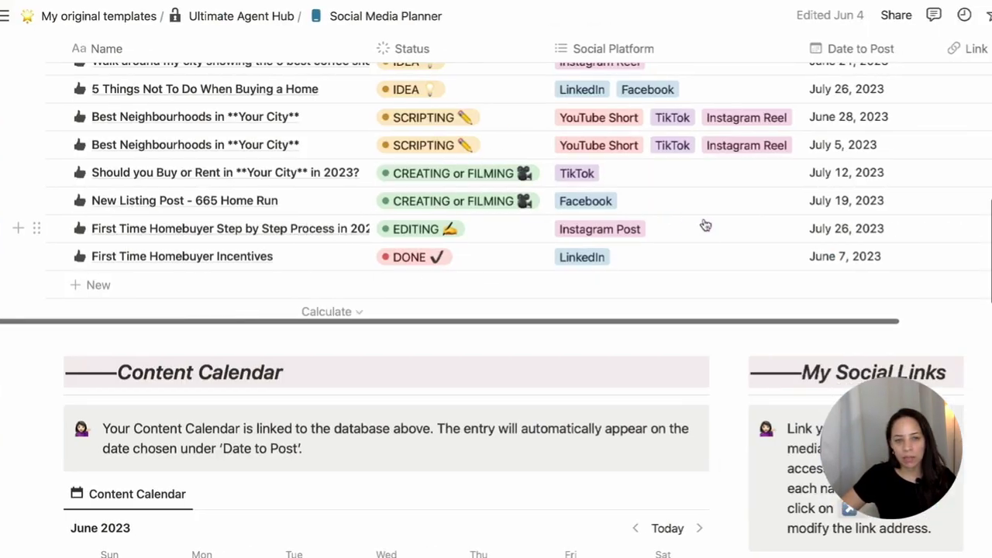
pyautogui.scroll(3, 697, 193)
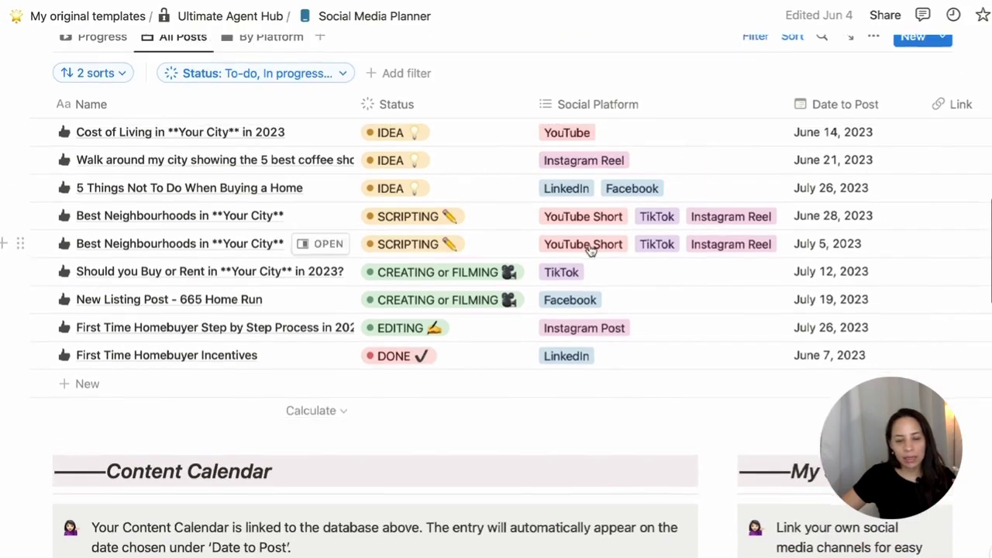
# Show the current month in the Content Calendar and add a new post titled "House tour of" followed by the property's street address.
pyautogui.scroll(-5, 588, 248)
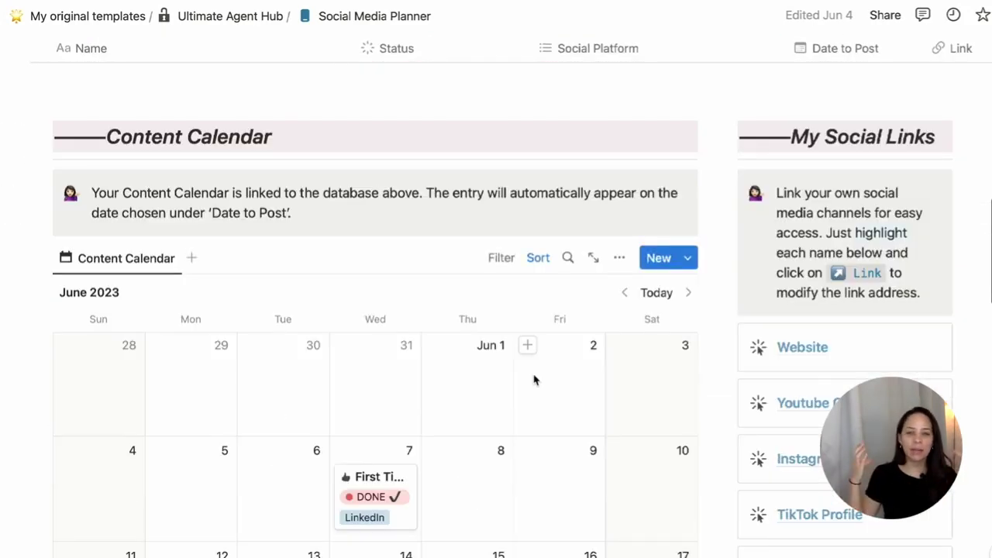
pyautogui.scroll(-3, 533, 380)
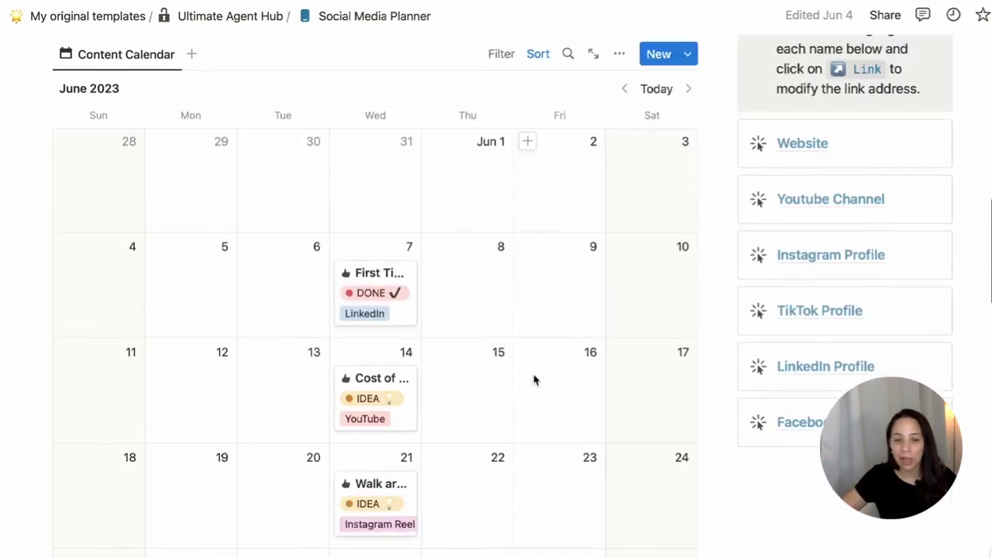
pyautogui.click(657, 93)
pyautogui.click(659, 54)
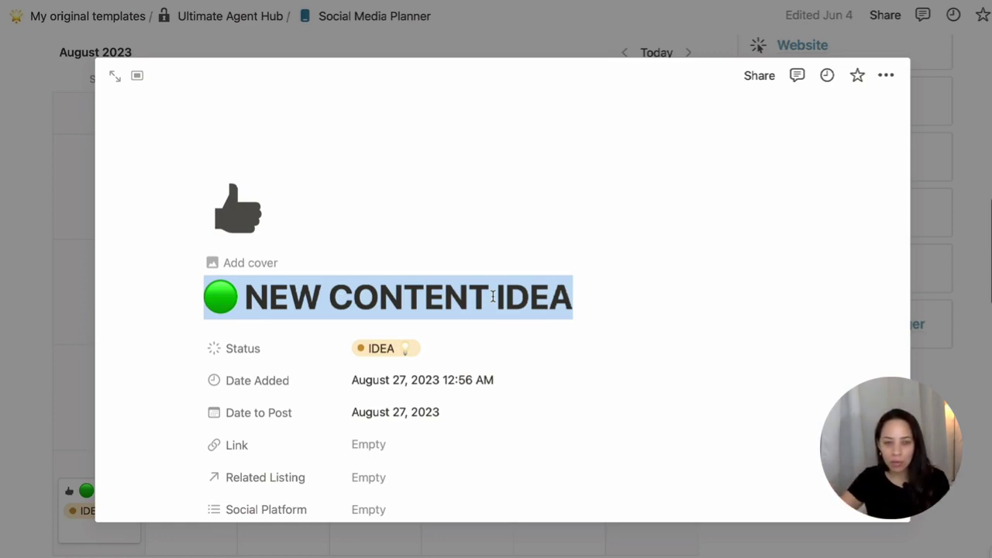
pyautogui.hotkey('ctrl', 'c')
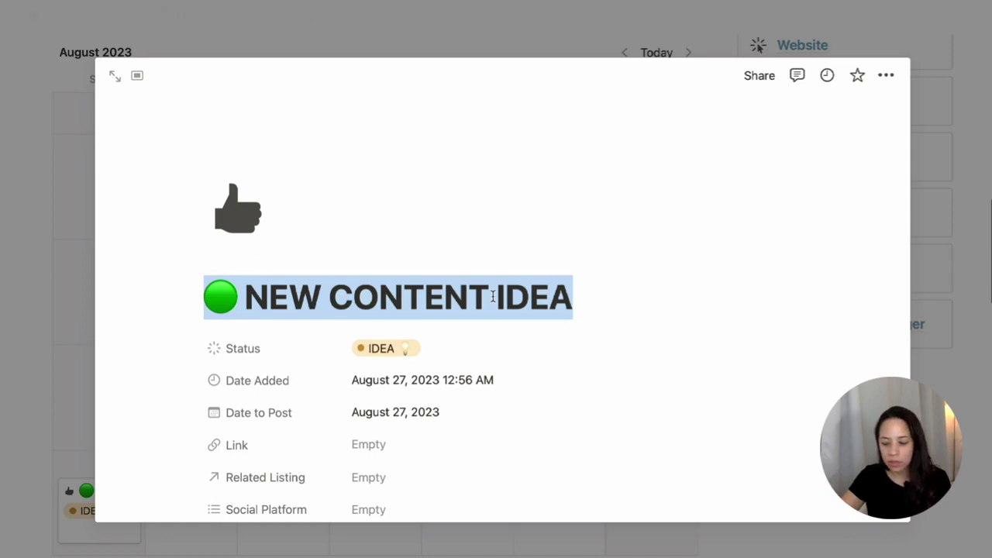
pyautogui.write('House to')
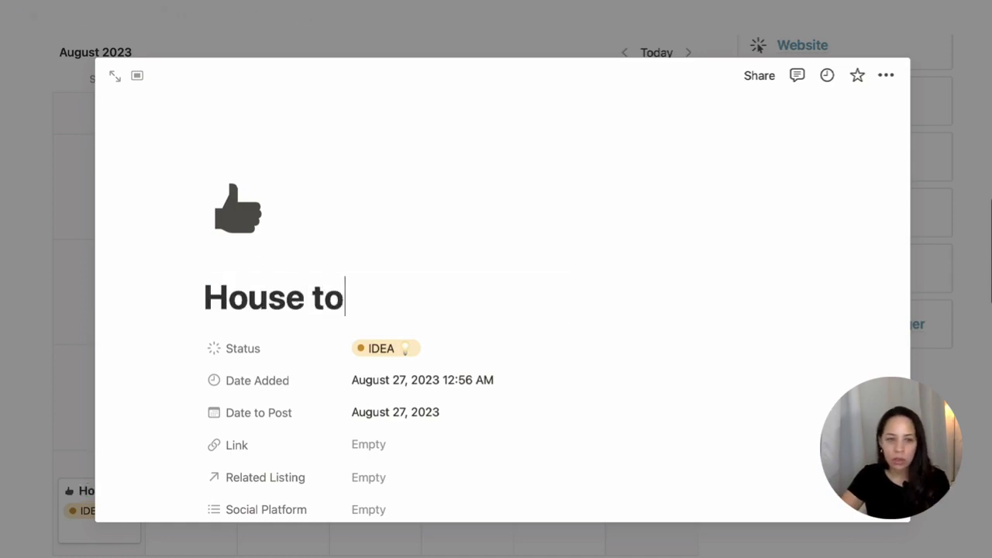
pyautogui.write('ur of 123 ban')
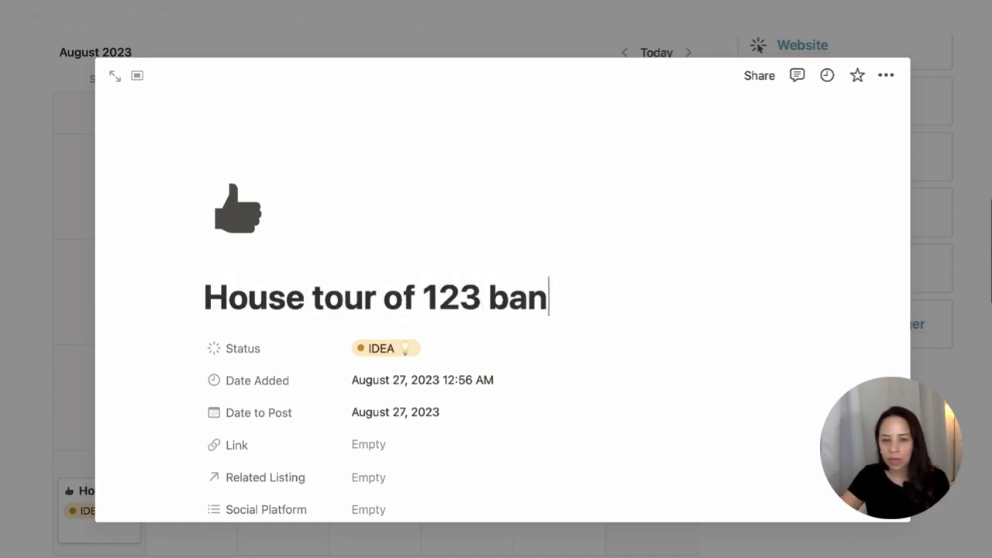
pyautogui.write('ana street')
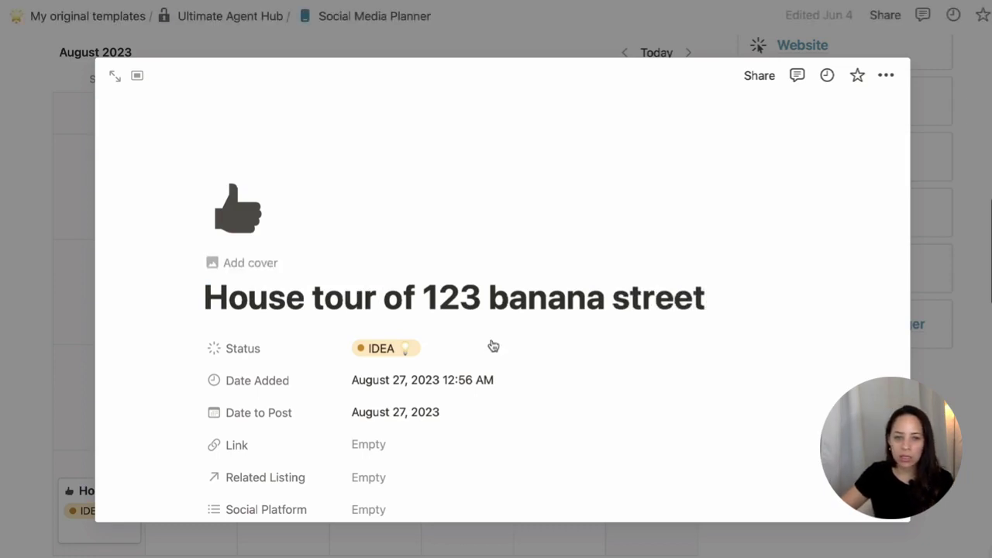
pyautogui.scroll(-3, 488, 349)
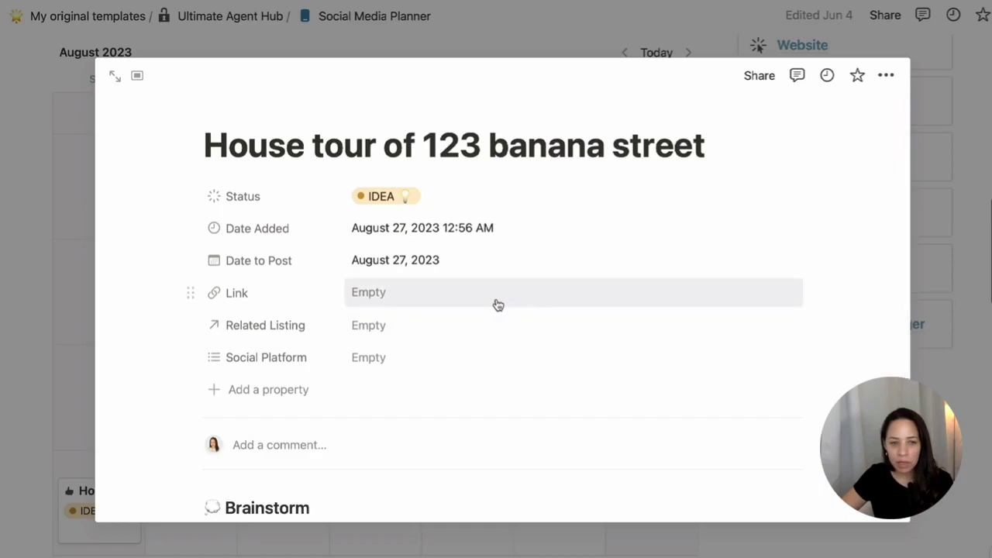
pyautogui.press('Escape')
# Compare the new house tour post's entry in the Content Calendar with its row in the All Posts table.
pyautogui.scroll(3, 588, 297)
pyautogui.scroll(-4, 588, 296)
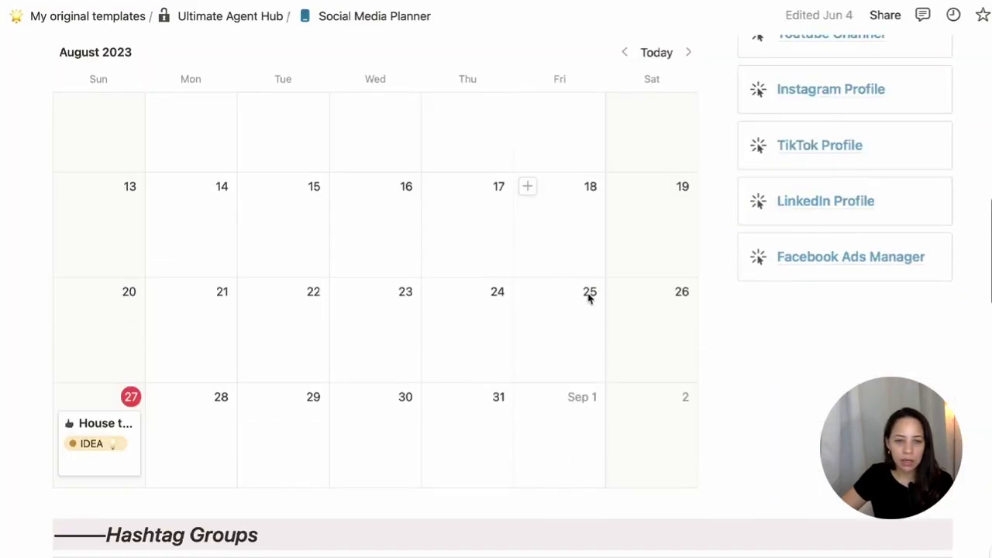
pyautogui.scroll(10, 589, 294)
pyautogui.scroll(2, 335, 335)
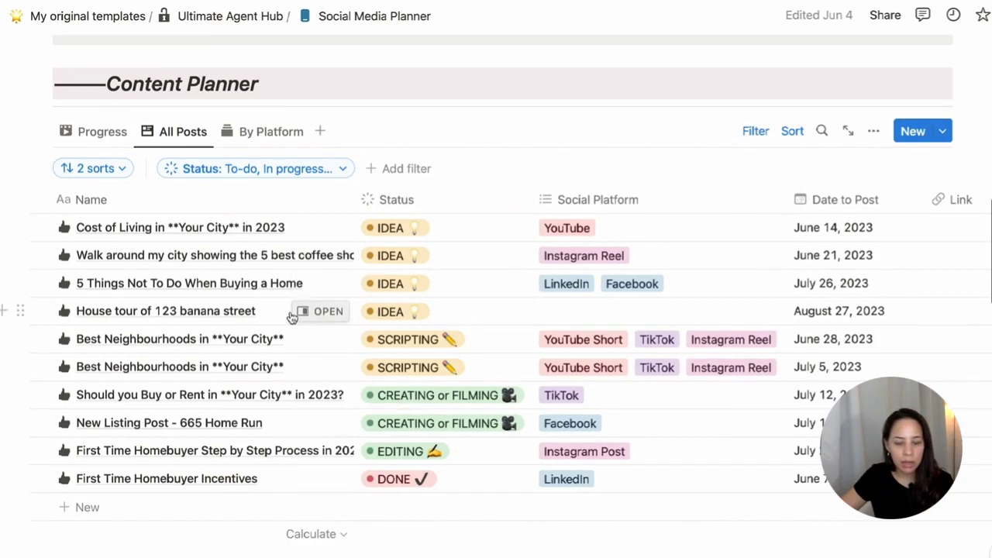
pyautogui.scroll(-6, 535, 333)
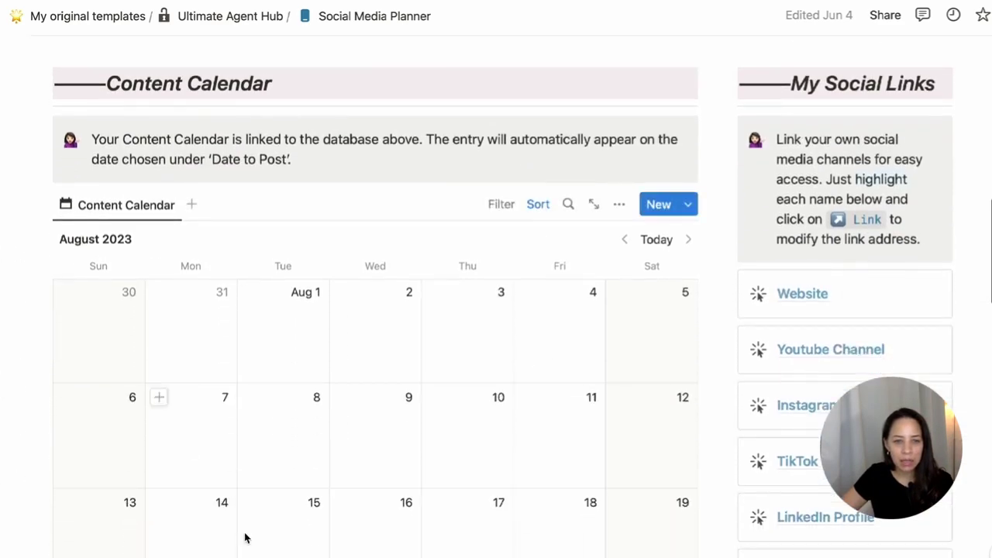
pyautogui.scroll(7, 478, 243)
pyautogui.scroll(-10, 465, 348)
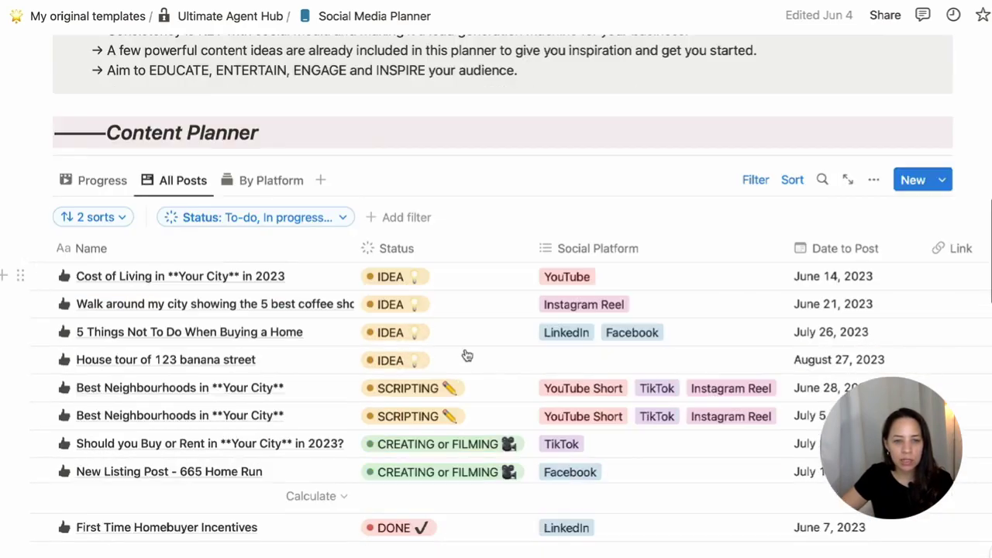
pyautogui.scroll(-3, 179, 447)
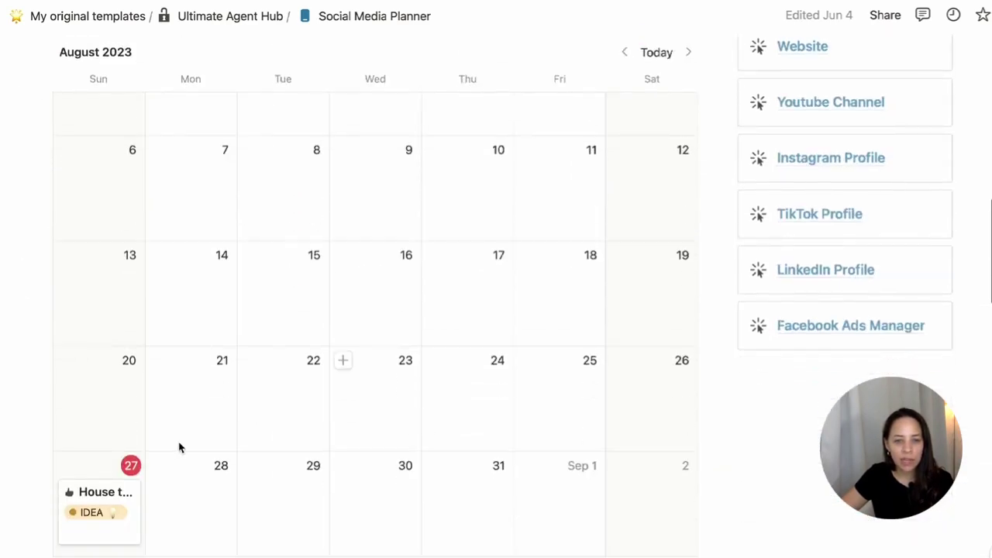
pyautogui.scroll(9, 354, 147)
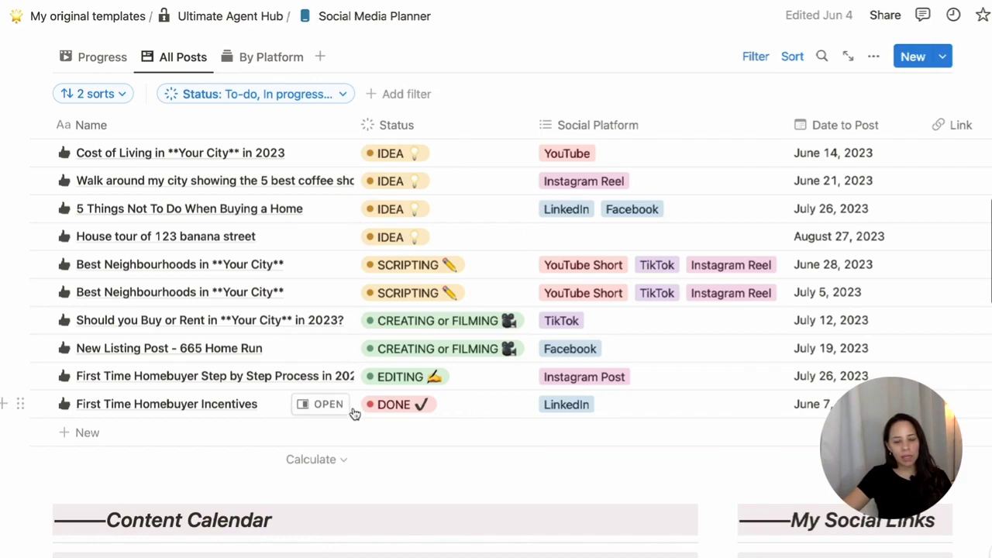
pyautogui.scroll(-10, 341, 410)
pyautogui.scroll(10, 547, 340)
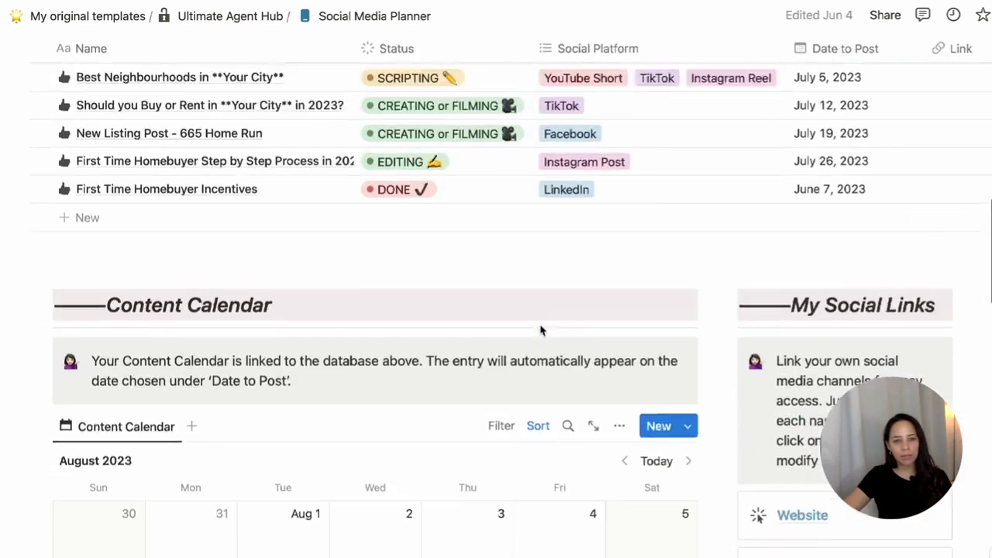
pyautogui.scroll(-1, 87, 56)
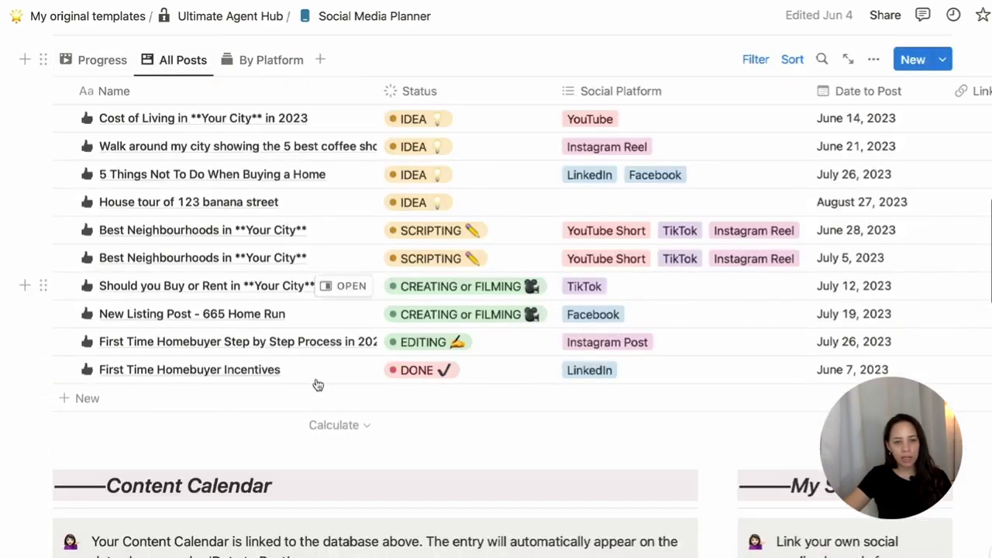
# Set the house tour post's Social Platform to Instagram Reel, YouTube Short and TikTok from the All Posts table, and close its page.
pyautogui.click(343, 203)
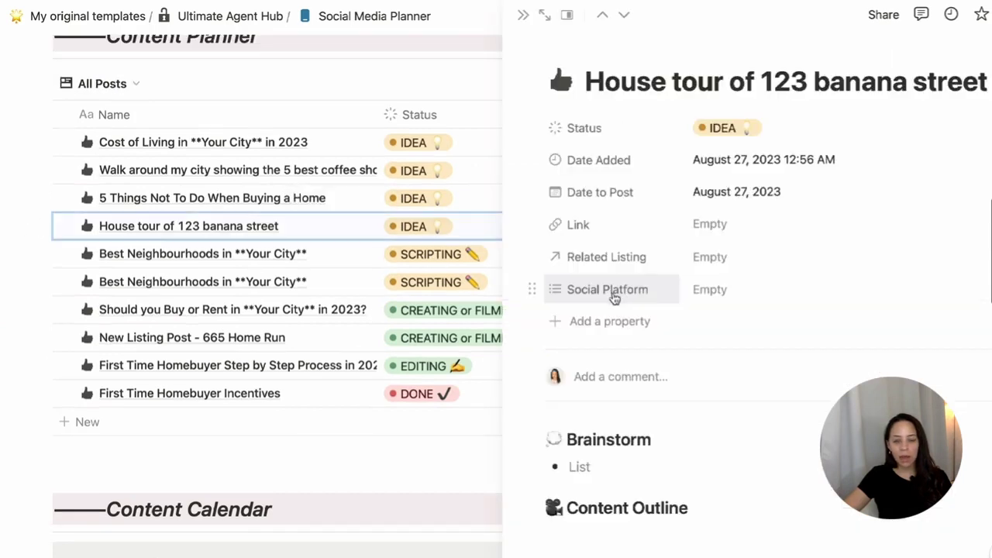
pyautogui.click(733, 297)
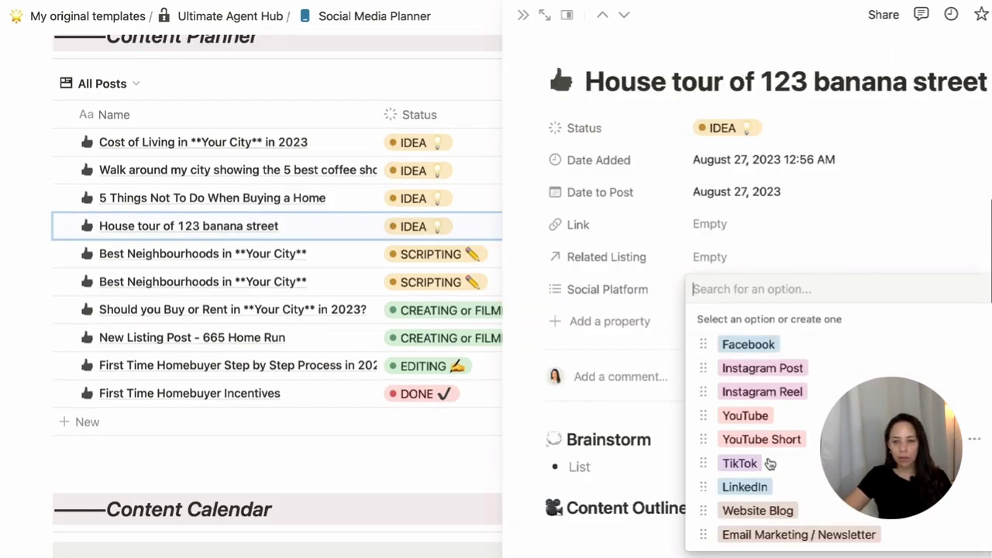
pyautogui.click(775, 392)
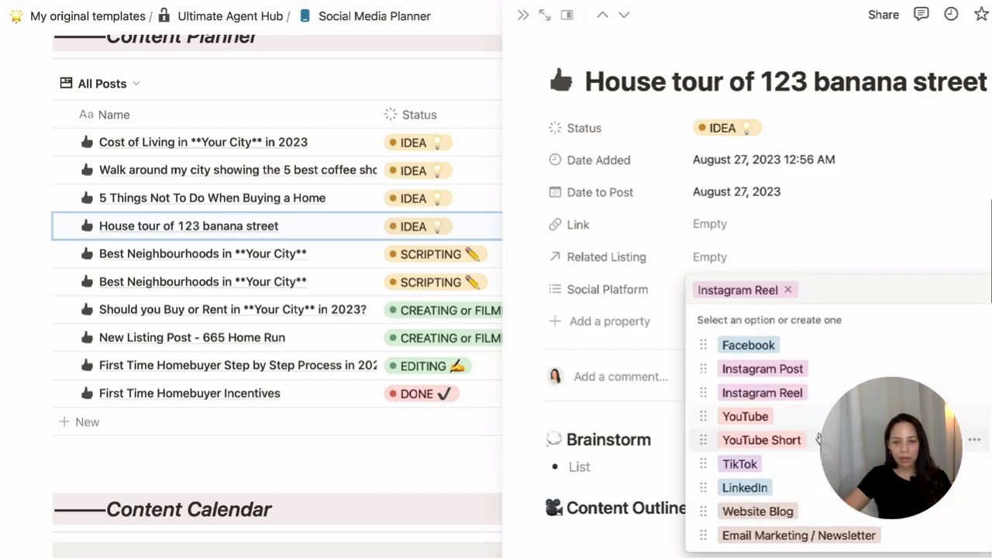
pyautogui.click(789, 442)
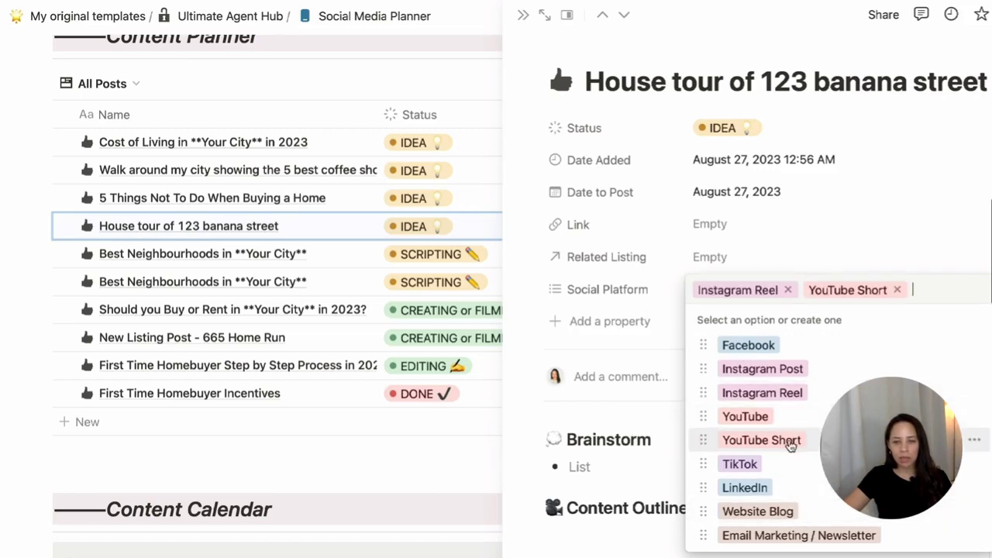
pyautogui.click(784, 463)
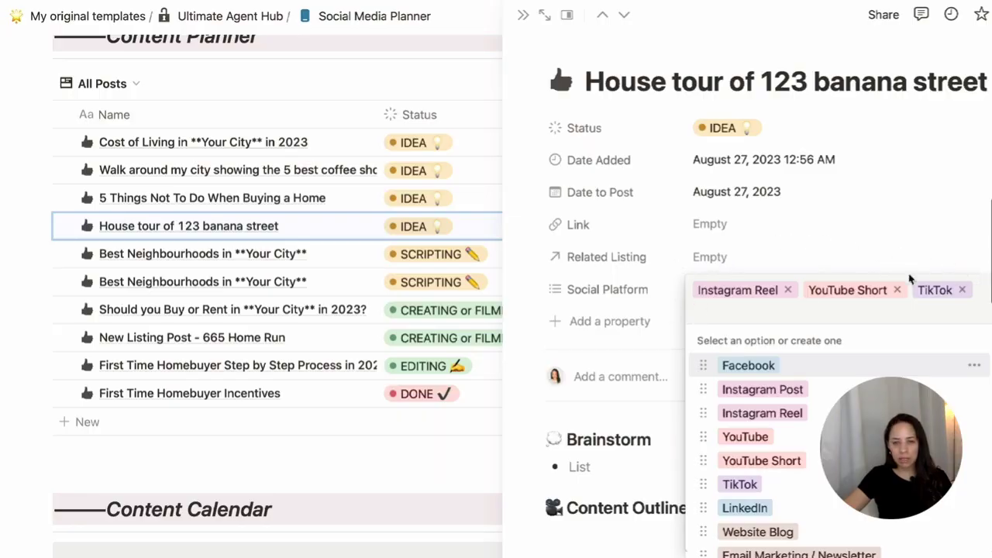
pyautogui.click(909, 231)
pyautogui.click(523, 14)
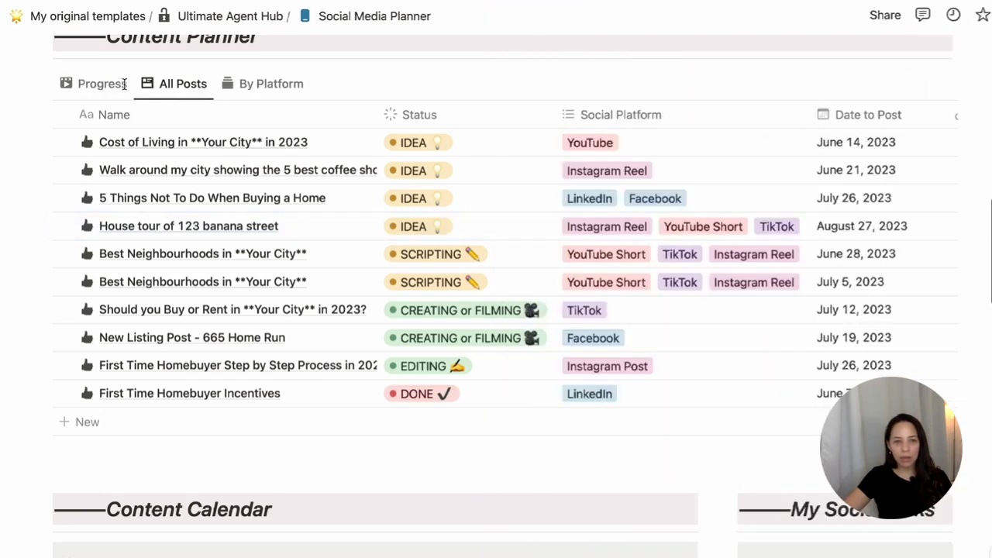
# Show the Content Planner in the By Platform view and review the posts grouped under each social platform.
pyautogui.scroll(-1, 123, 84)
pyautogui.click(250, 65)
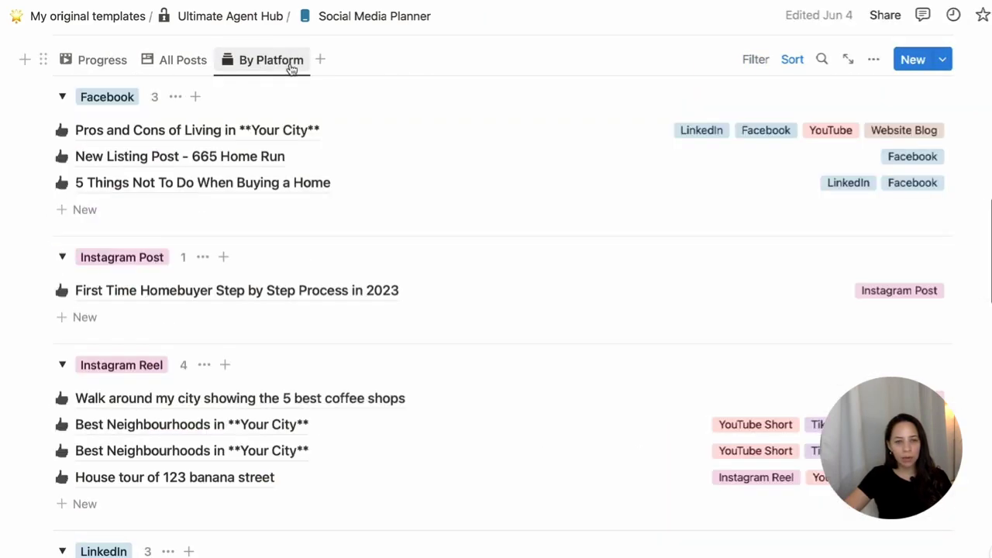
pyautogui.scroll(-4, 280, 361)
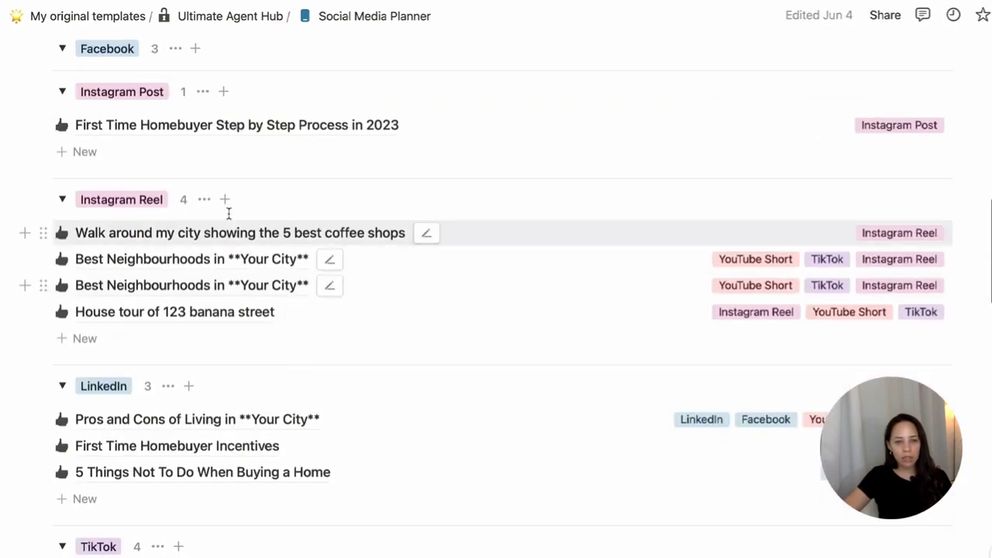
pyautogui.scroll(5, 386, 299)
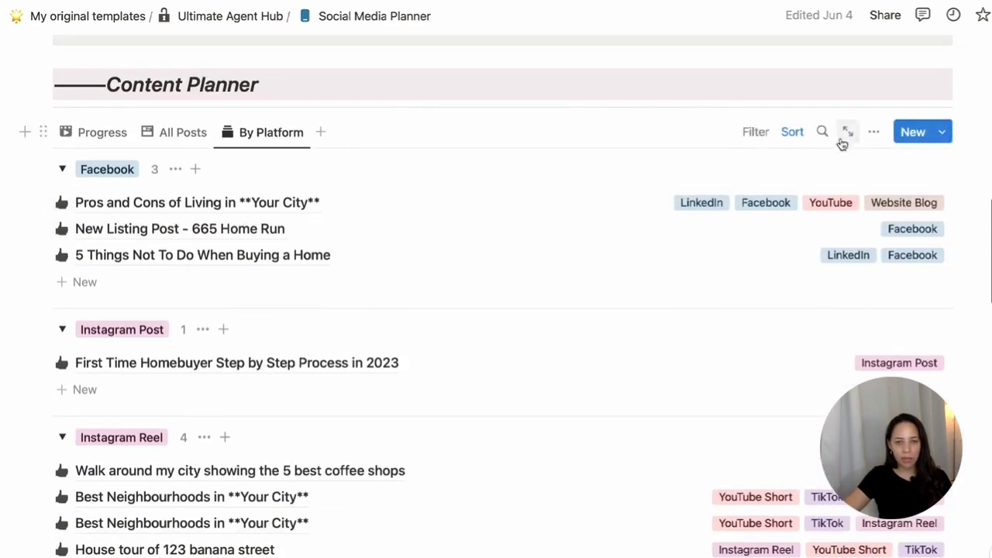
# View the layout choices available for the By Platform view and close the view options without changing the layout.
pyautogui.click(873, 132)
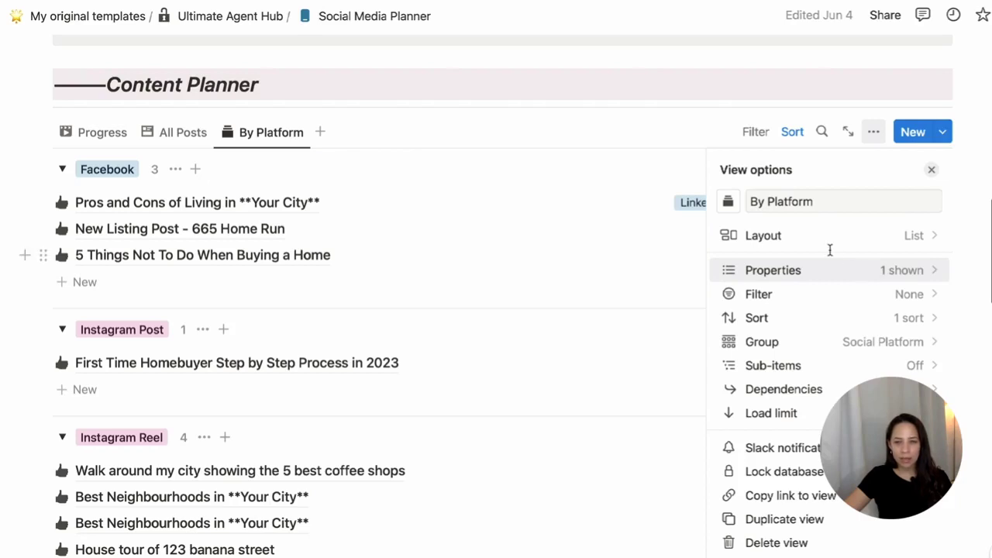
pyautogui.click(829, 240)
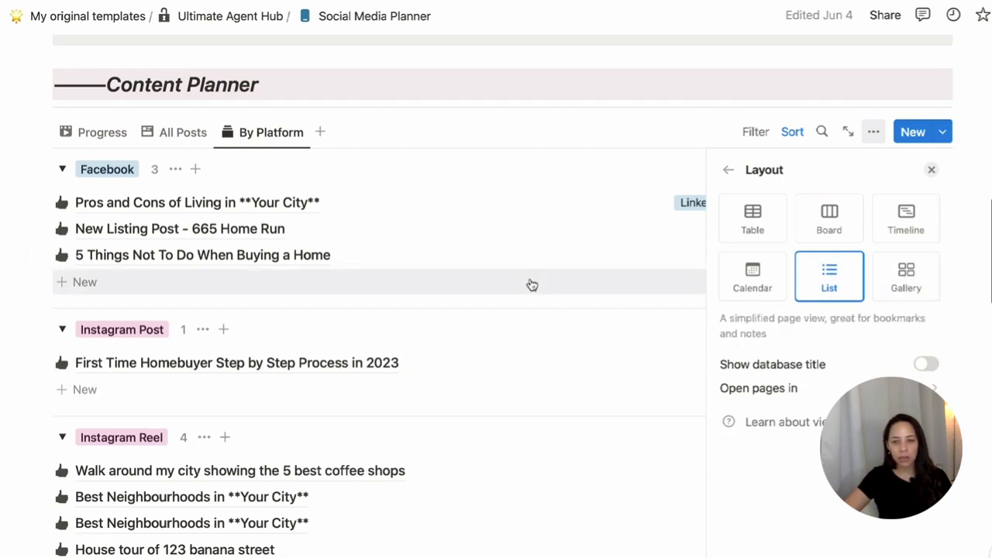
pyautogui.click(526, 96)
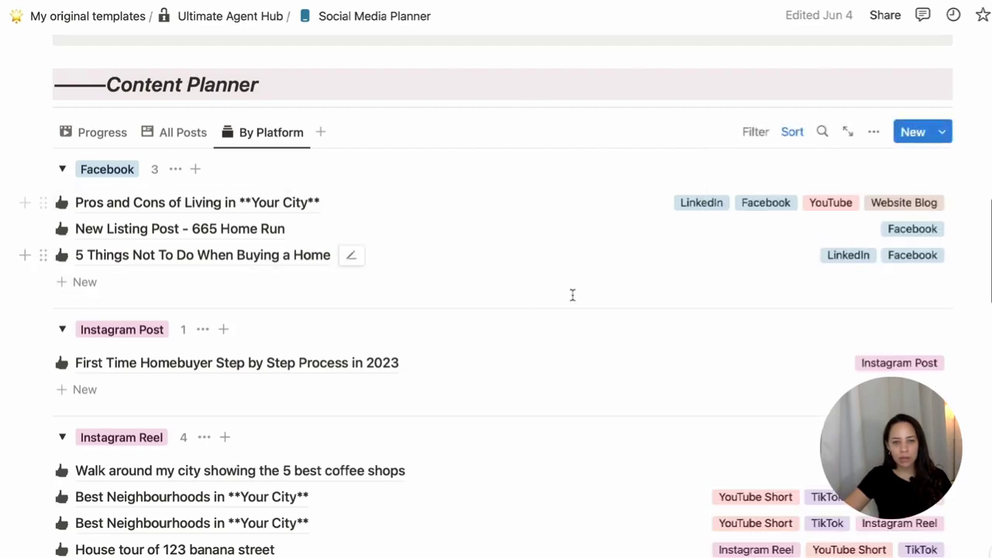
# Look through the remaining platform groups and return the Content Planner to the All Posts table.
pyautogui.scroll(-5, 572, 295)
pyautogui.scroll(-4, 571, 295)
pyautogui.scroll(10, 571, 294)
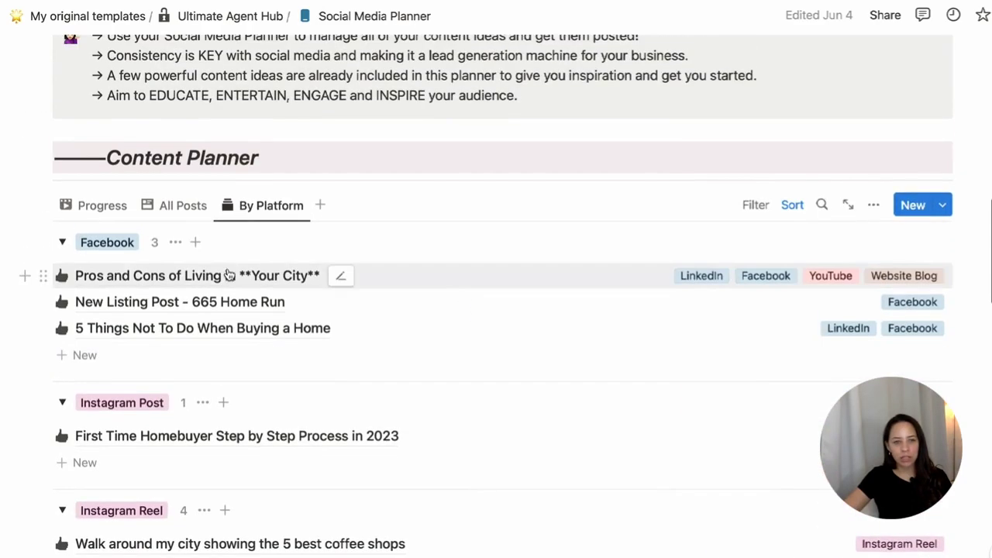
pyautogui.click(182, 206)
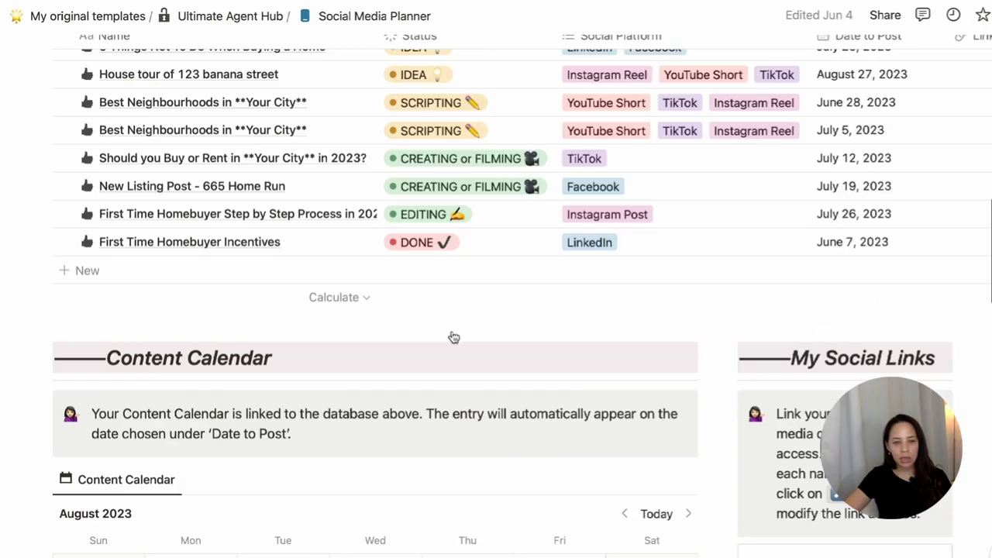
pyautogui.scroll(4, 452, 336)
# Examine the My Social Links section beside the Content Calendar, including its linking instructions and the address behind the Website link.
pyautogui.scroll(-3, 394, 374)
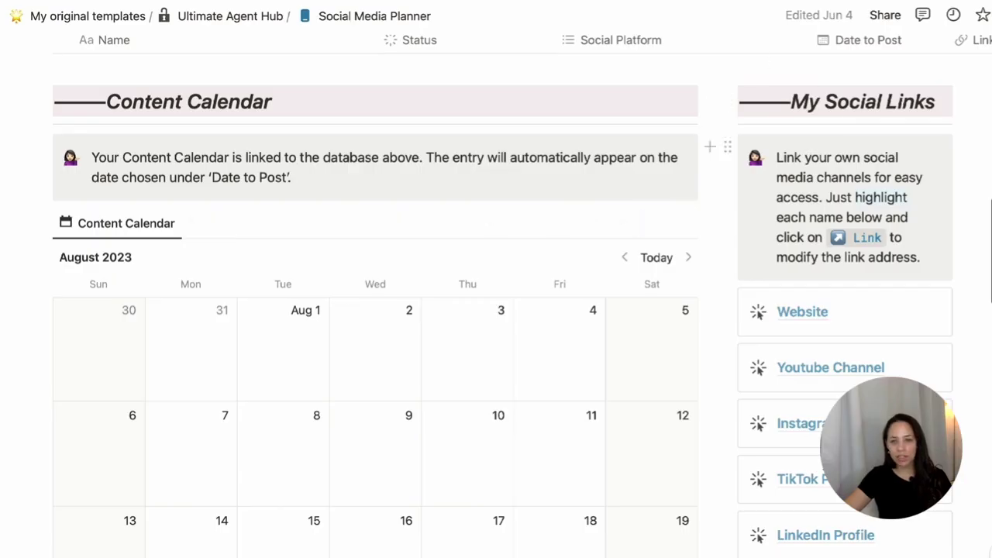
pyautogui.scroll(-3, 808, 222)
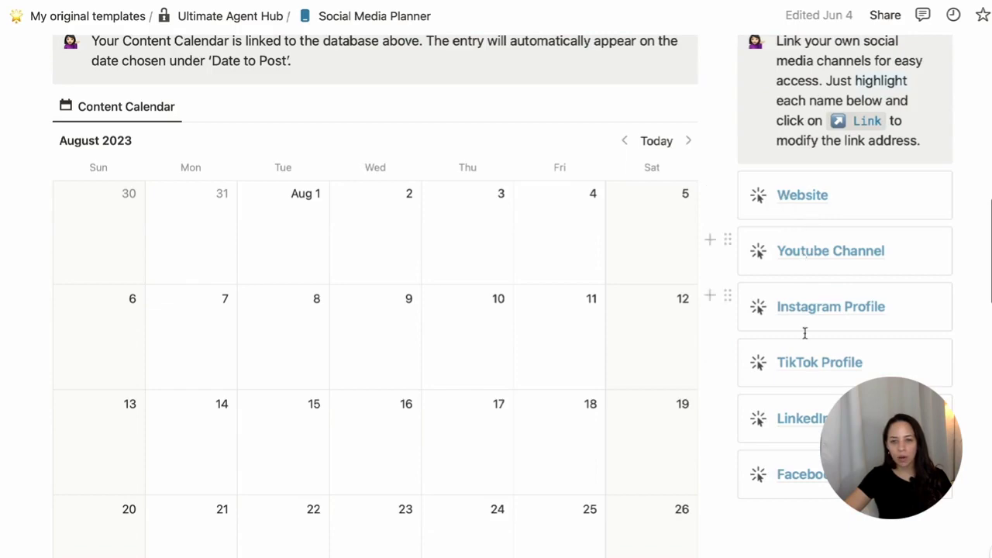
pyautogui.scroll(5, 804, 333)
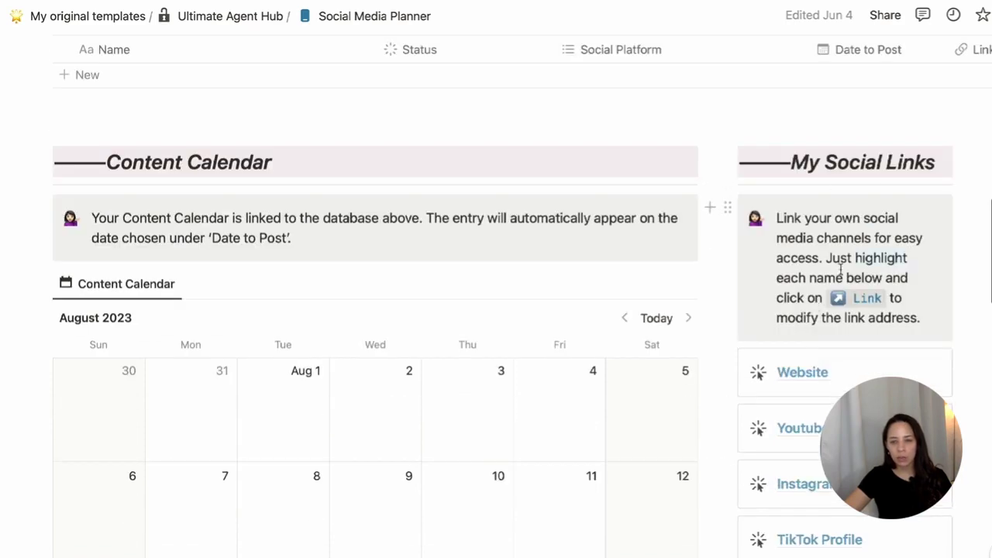
pyautogui.scroll(-5, 815, 318)
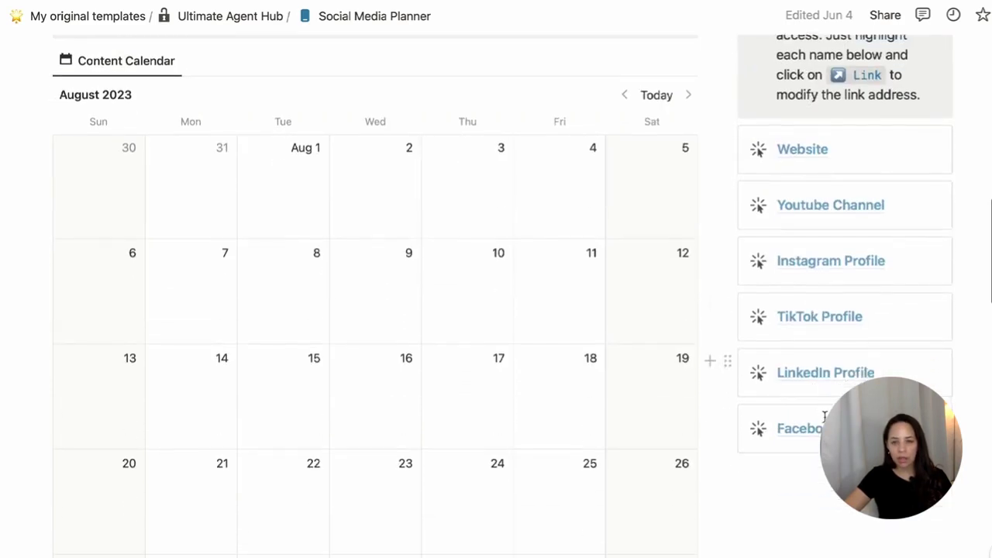
pyautogui.moveTo(798, 153)
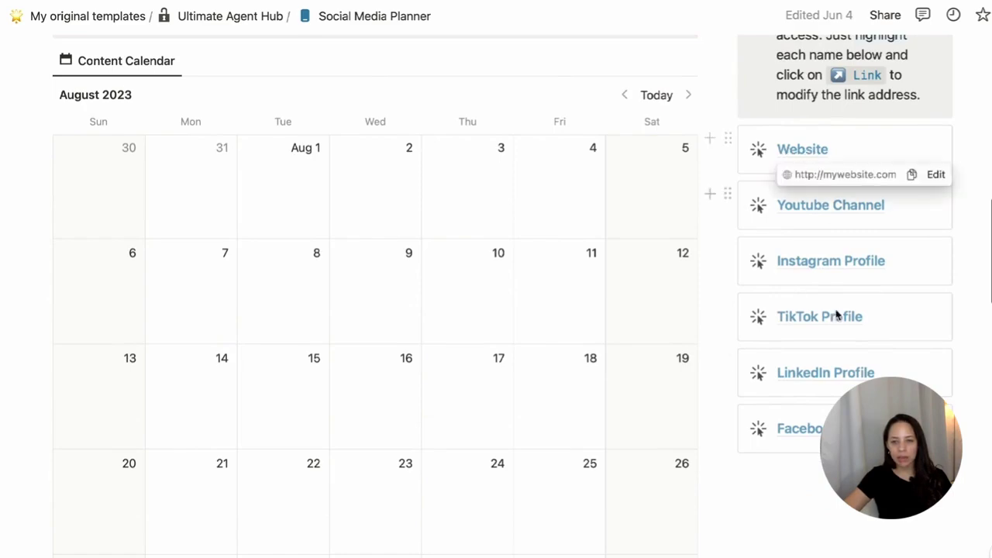
# Examine the Hashtag Groups section beneath the Content Calendar, including its House Tour, Local Highlight and Educational Post blocks.
pyautogui.scroll(-5, 268, 348)
pyautogui.scroll(12, 289, 292)
pyautogui.scroll(-9, 407, 351)
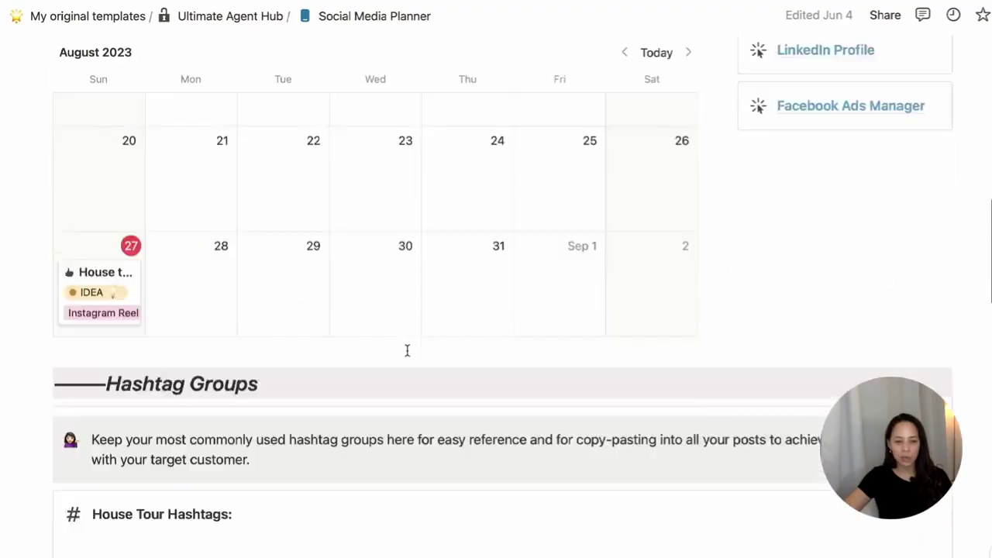
pyautogui.scroll(-8, 407, 350)
pyautogui.scroll(3, 408, 348)
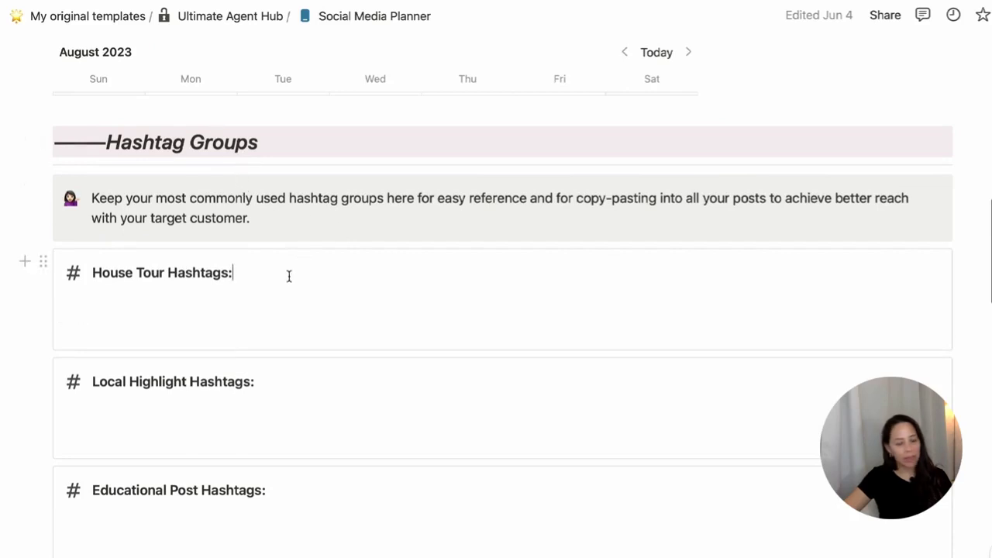
pyautogui.click(313, 387)
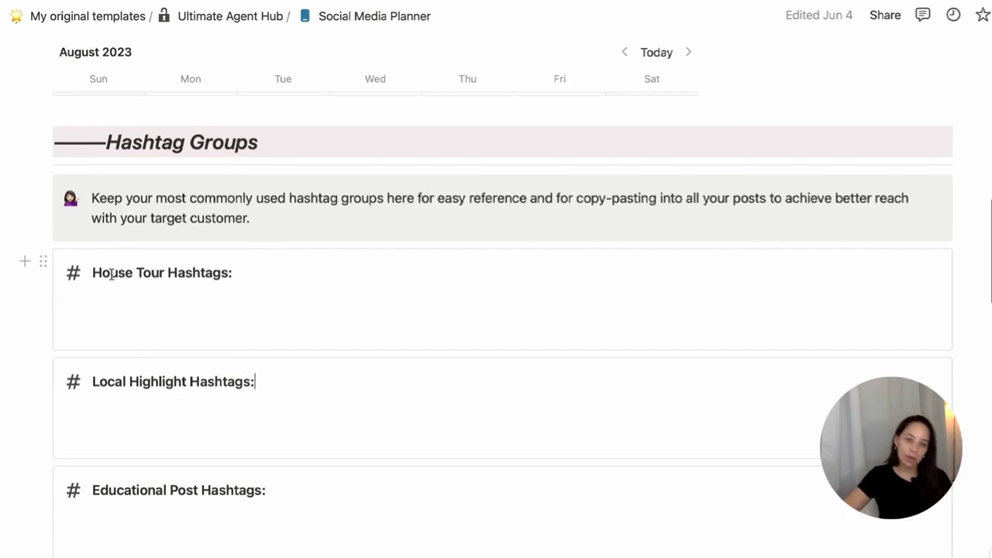
pyautogui.click(311, 295)
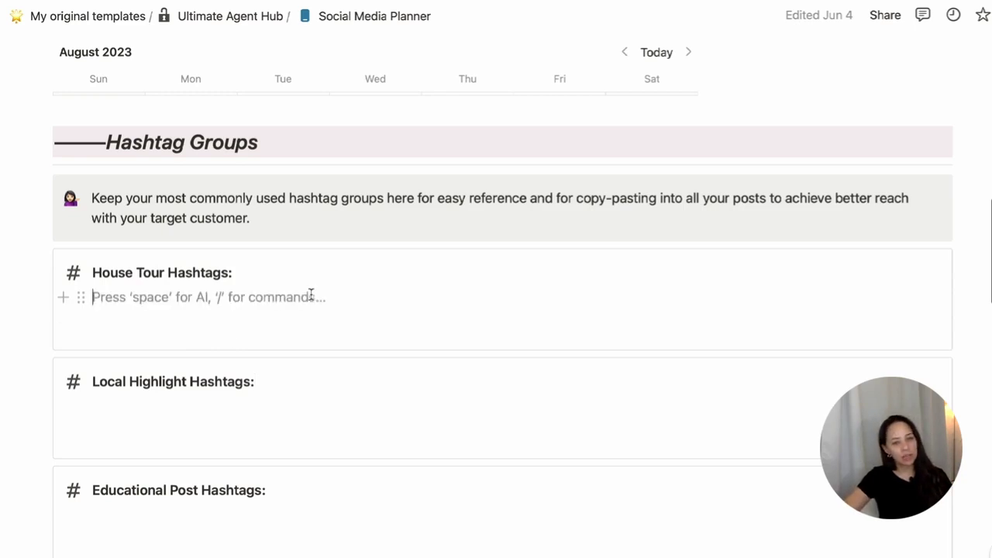
pyautogui.click(264, 272)
pyautogui.click(215, 313)
pyautogui.click(211, 299)
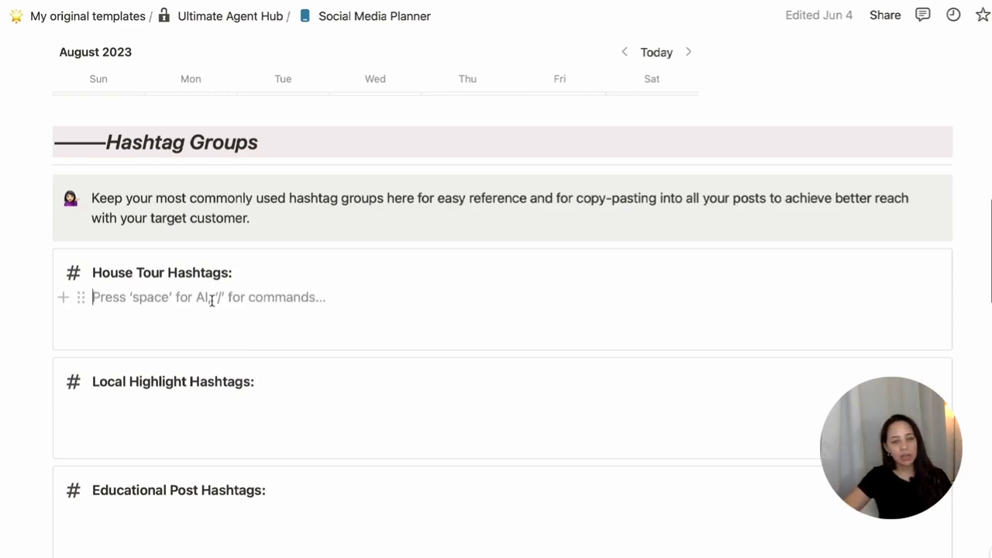
# Open the house tour post scheduled for August 27 in the Content Calendar, view its Caption section and close the post.
pyautogui.scroll(6, 357, 297)
pyautogui.scroll(-4, 356, 294)
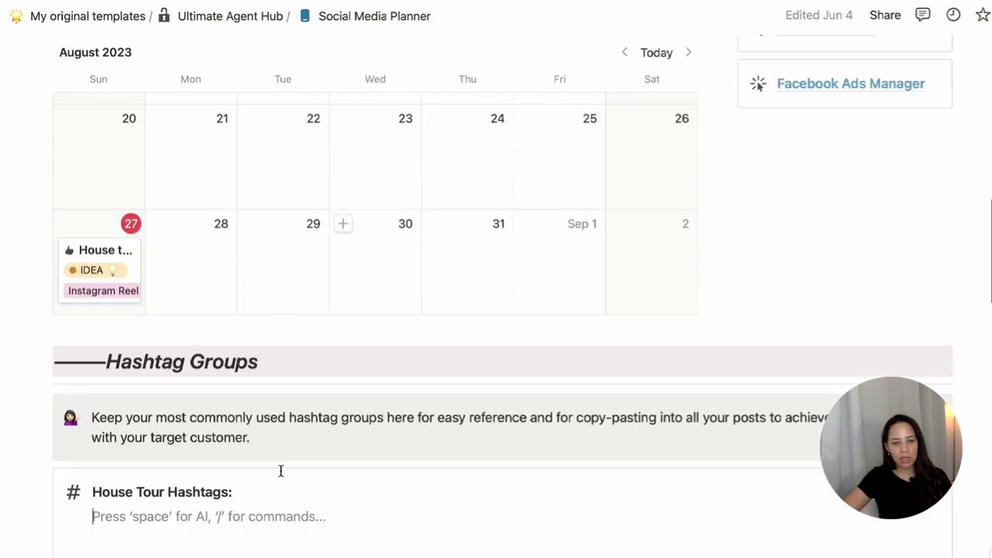
pyautogui.click(100, 172)
pyautogui.scroll(-6, 276, 434)
pyautogui.click(277, 468)
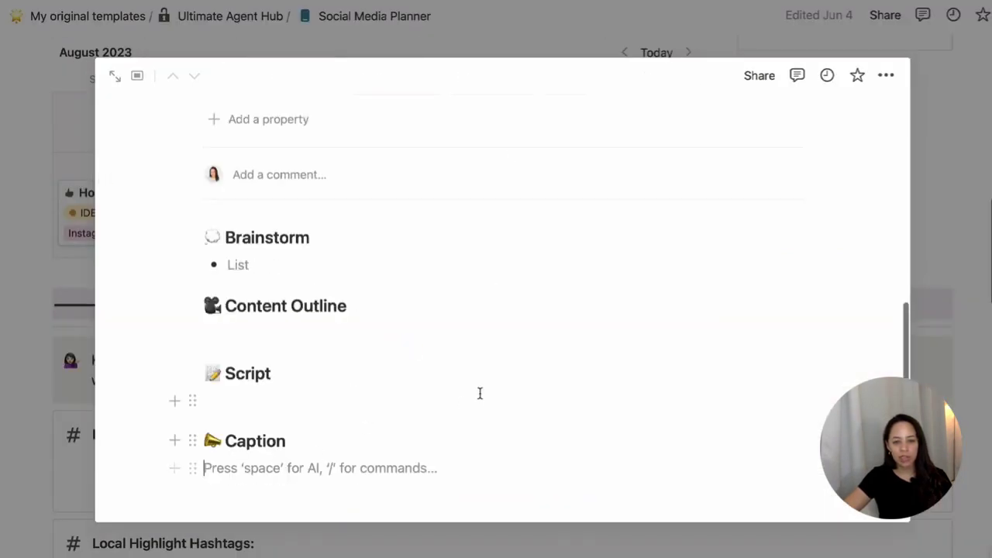
pyautogui.click(964, 158)
# Open the Brand Assets & Principles page linked below the hashtag groups.
pyautogui.scroll(-5, 299, 370)
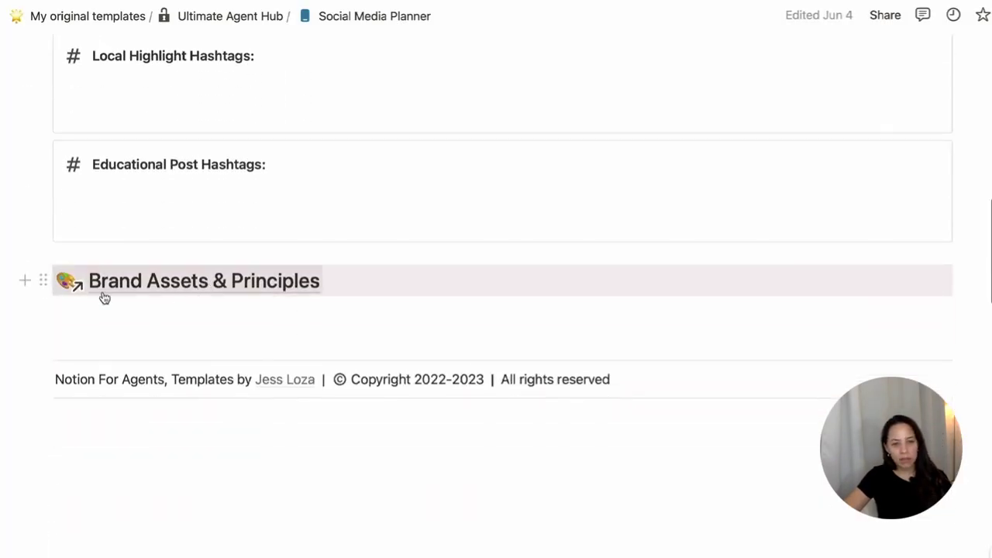
pyautogui.scroll(20, 229, 285)
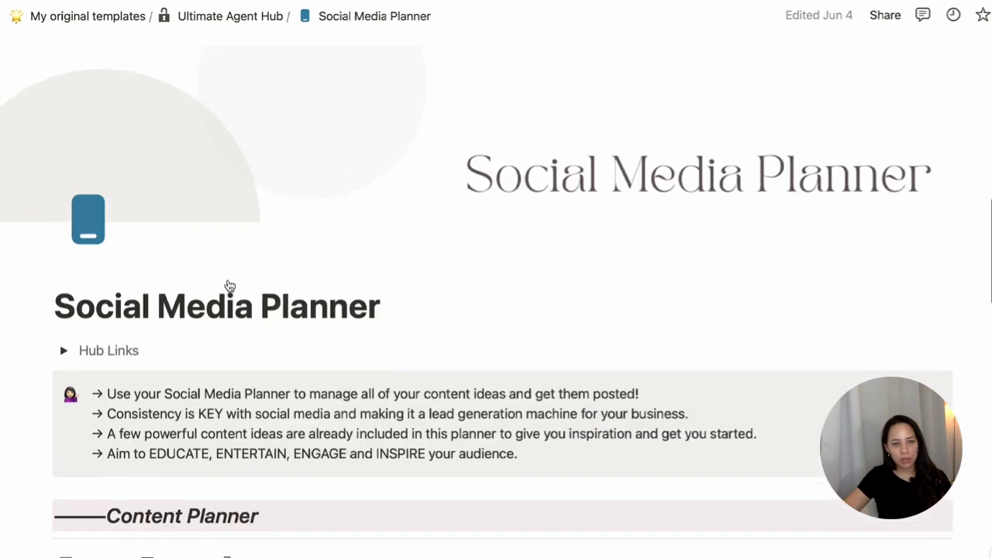
pyautogui.scroll(-20, 229, 285)
pyautogui.click(222, 284)
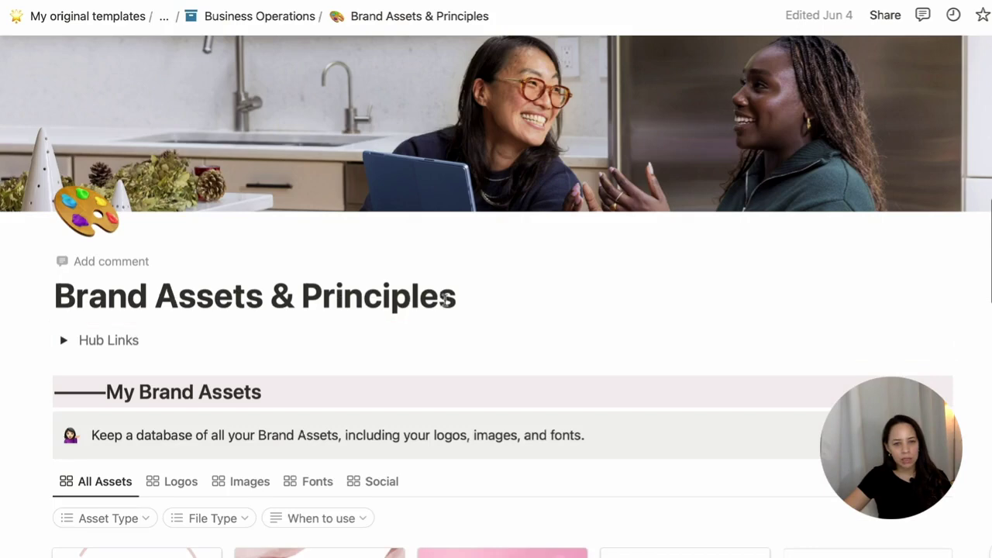
# Review the My Brand Assets gallery and the My Brand Principles guidelines on the Brand Assets & Principles page.
pyautogui.scroll(-3, 307, 298)
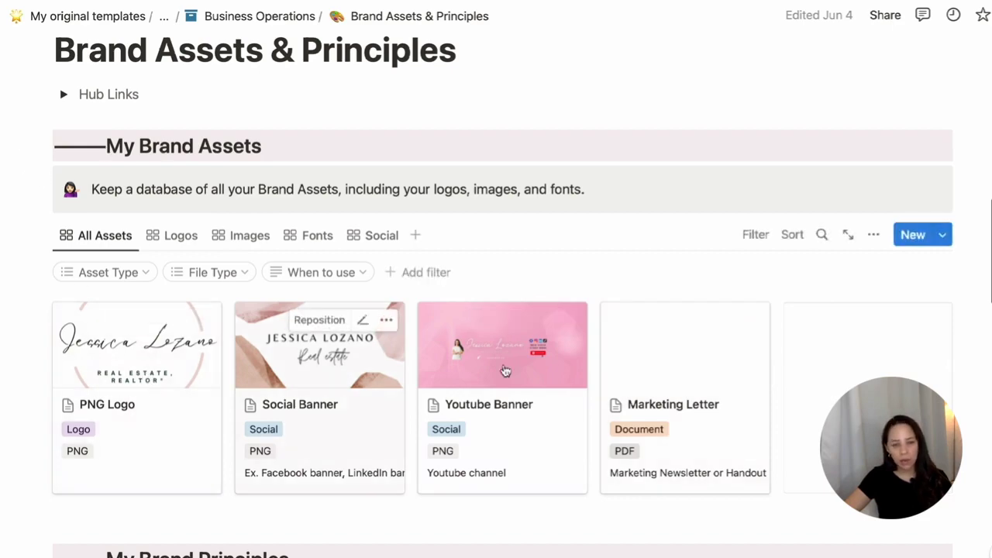
pyautogui.scroll(-4, 728, 364)
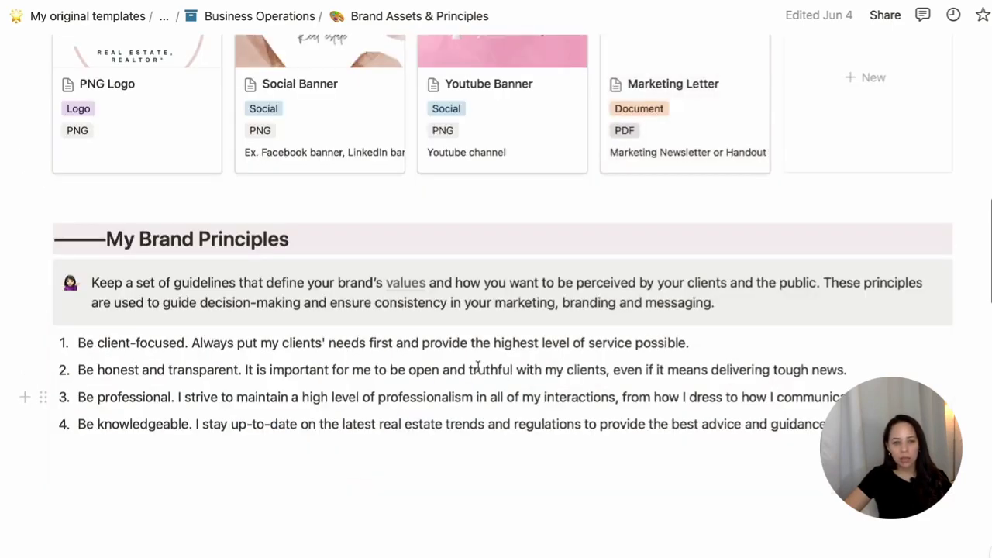
pyautogui.scroll(4, 478, 368)
pyautogui.scroll(-3, 472, 367)
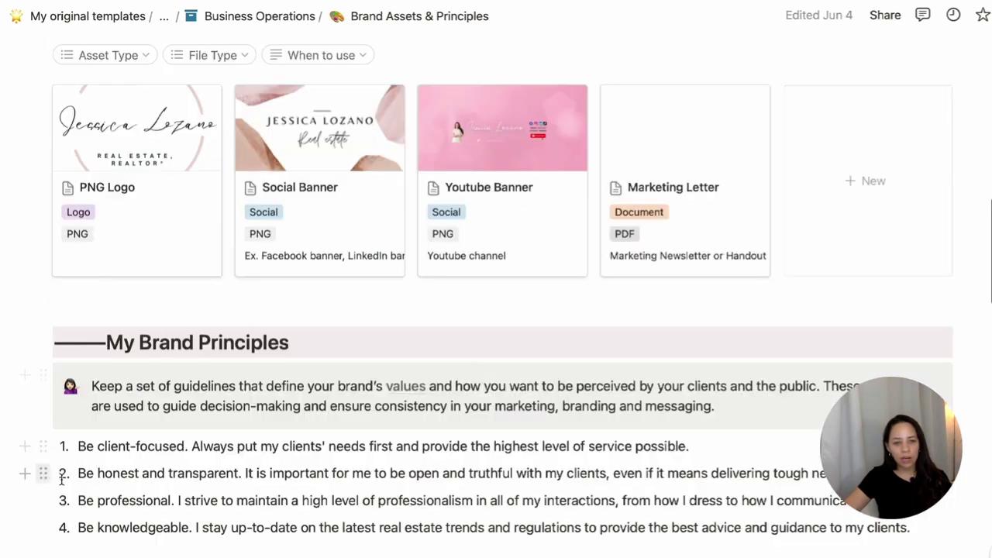
pyautogui.scroll(-1, 268, 501)
pyautogui.scroll(7, 268, 501)
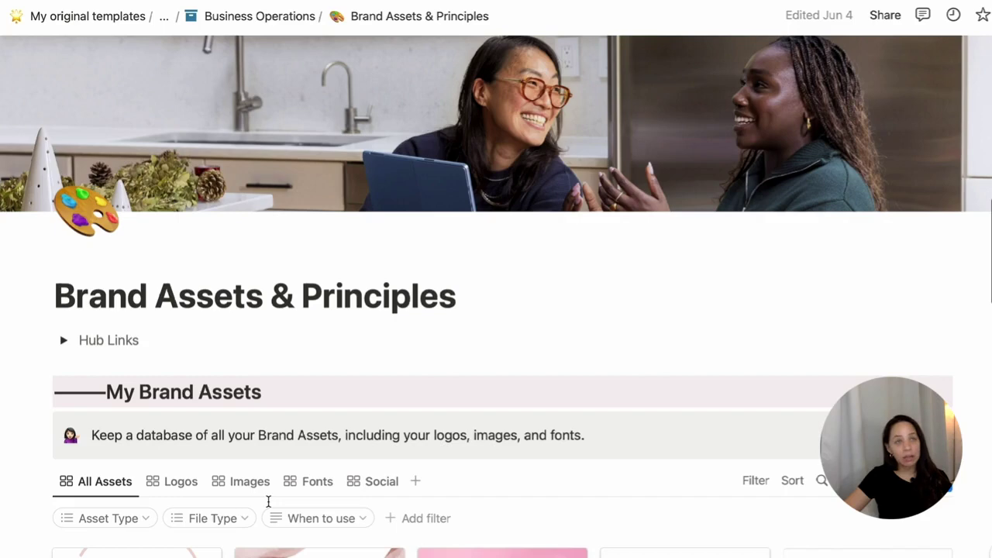
pyautogui.scroll(-8, 350, 494)
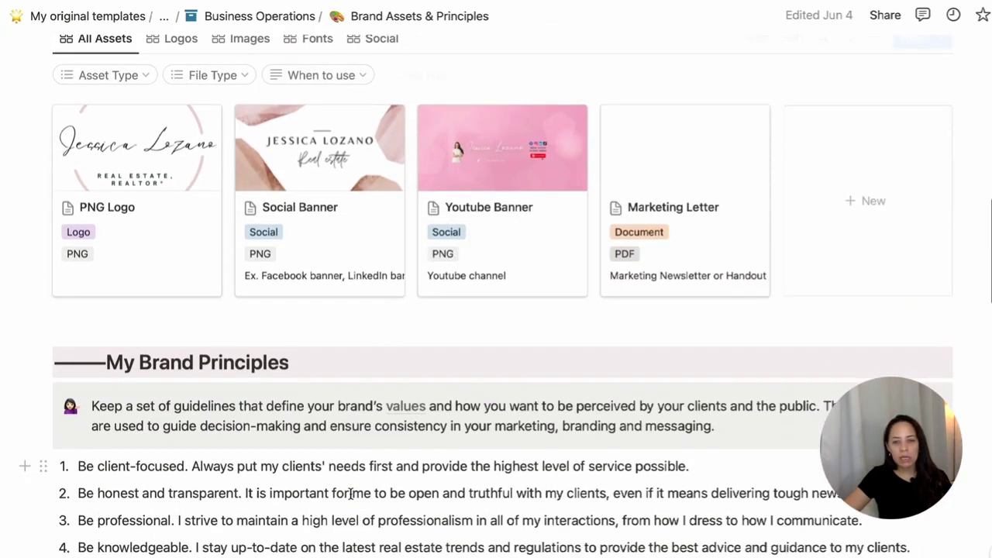
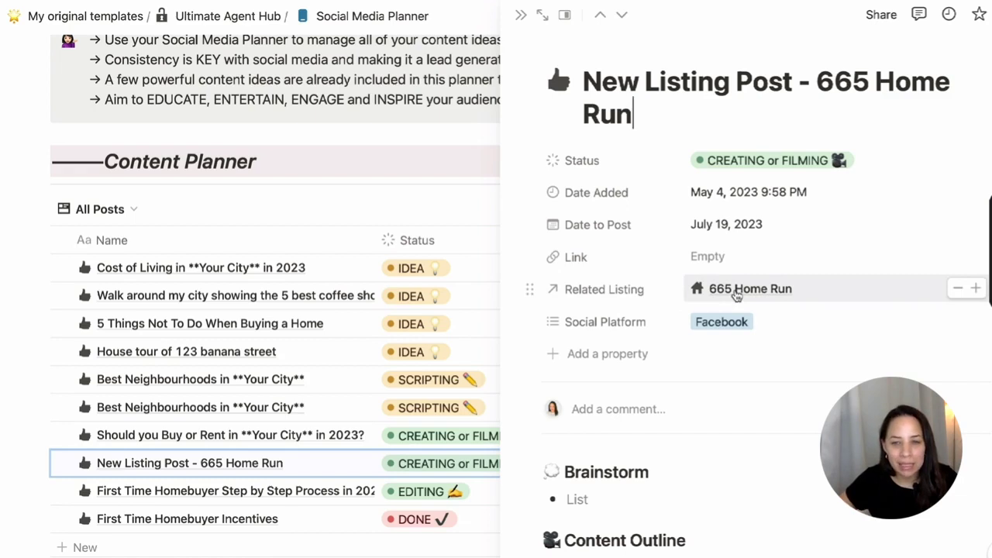
# Open the related listing from the New Listing Post, view its transaction details and return to the All Posts table.
pyautogui.click(736, 291)
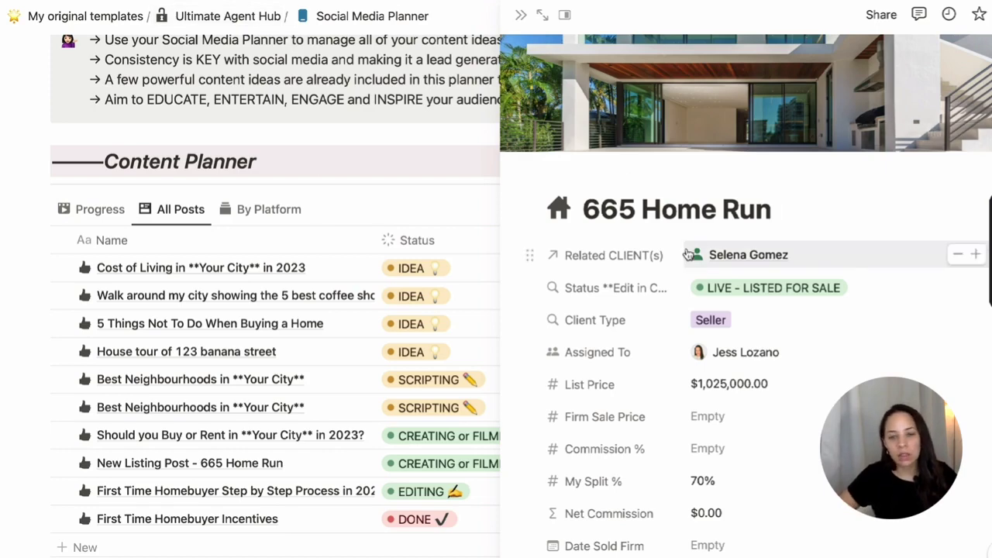
pyautogui.click(770, 164)
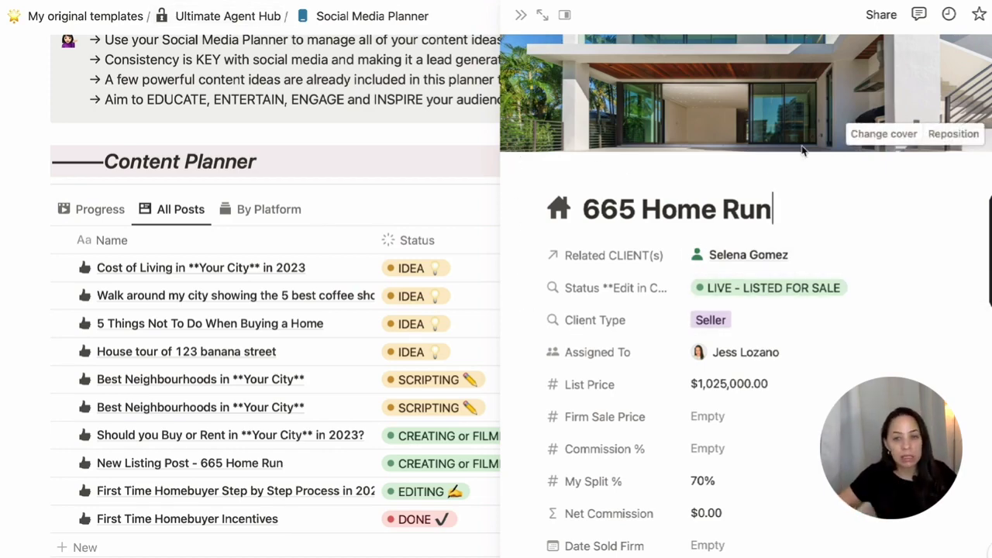
pyautogui.press('Escape')
pyautogui.scroll(-1, 341, 310)
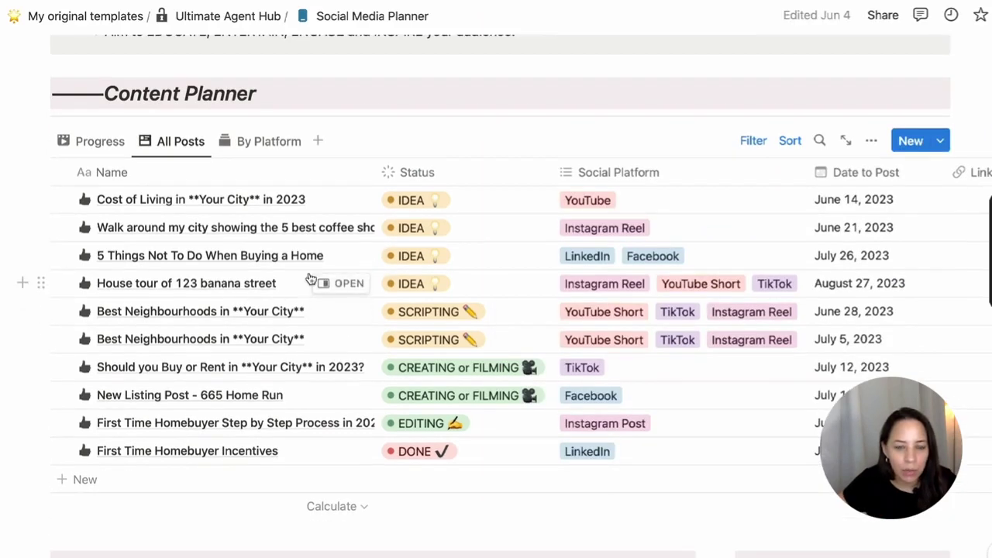
# Open the house tour post and link it to a new Transaction Database page named with the property's street address as its Related Listing.
pyautogui.click(357, 285)
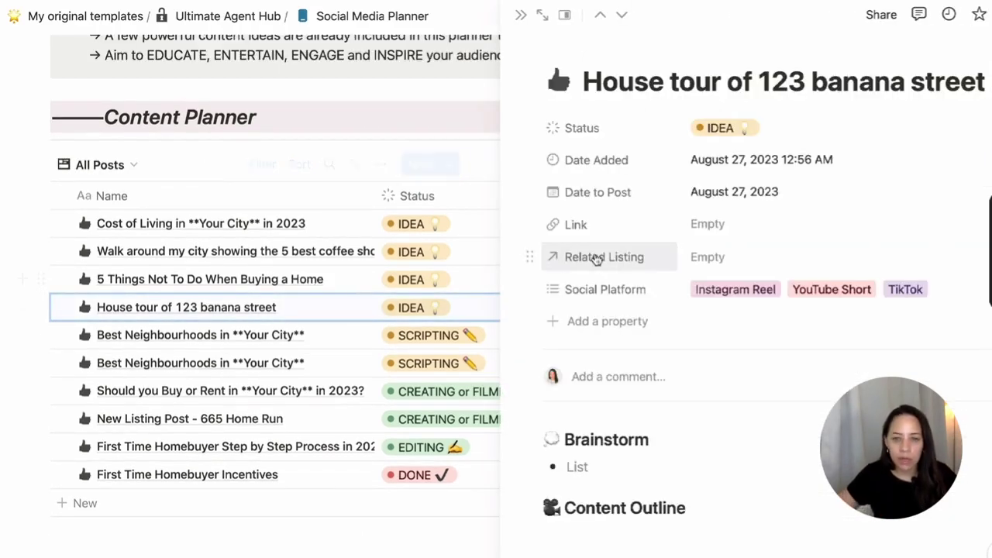
pyautogui.click(749, 267)
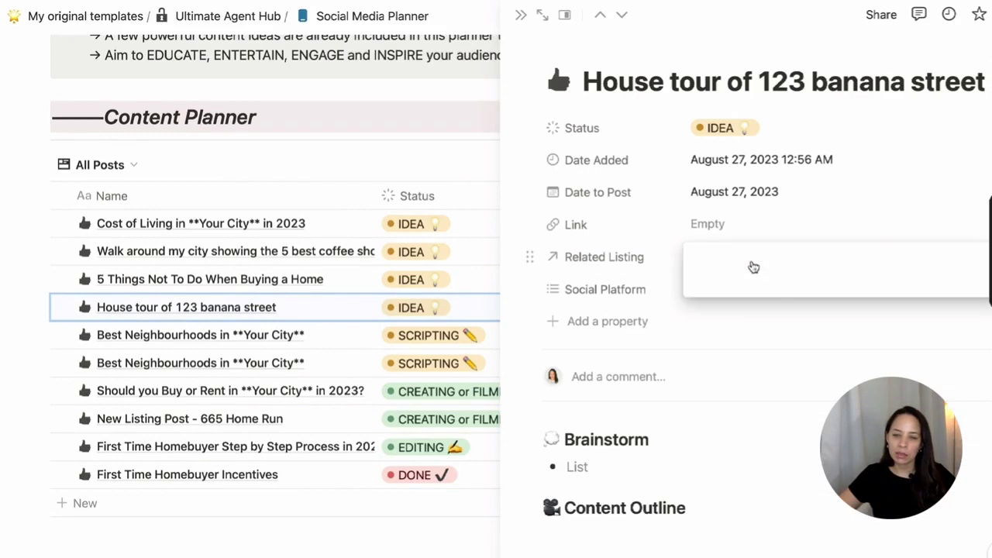
pyautogui.scroll(-3, 775, 403)
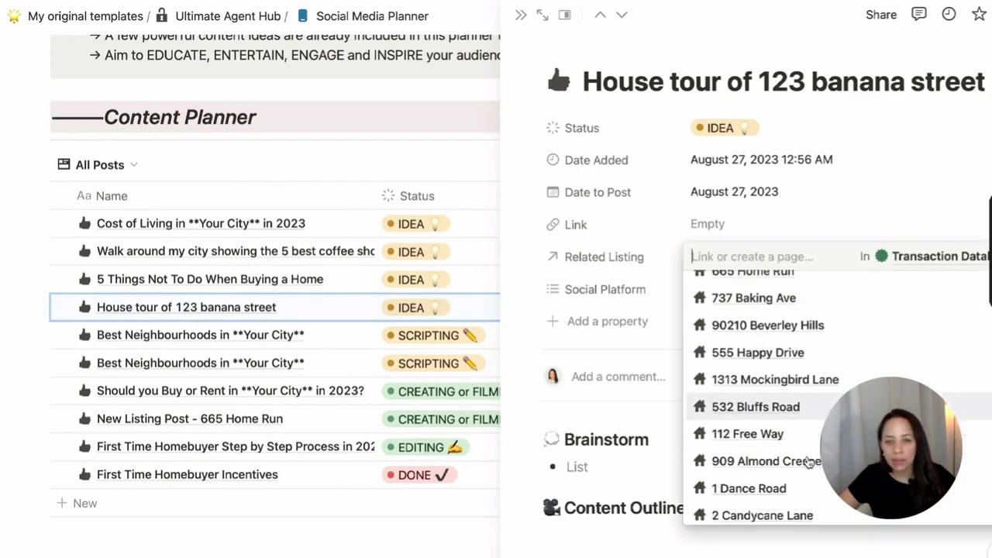
pyautogui.scroll(3, 808, 462)
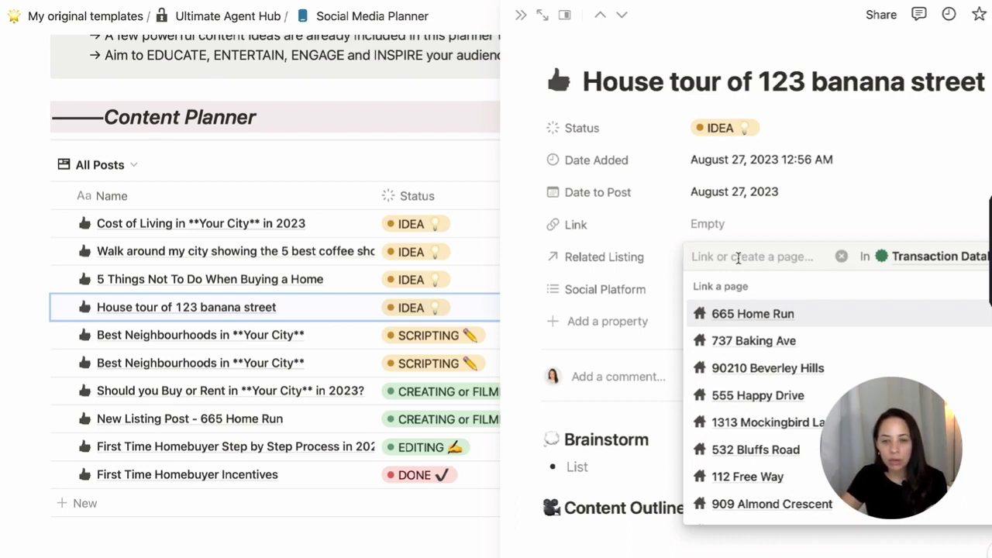
pyautogui.write('123 Ba')
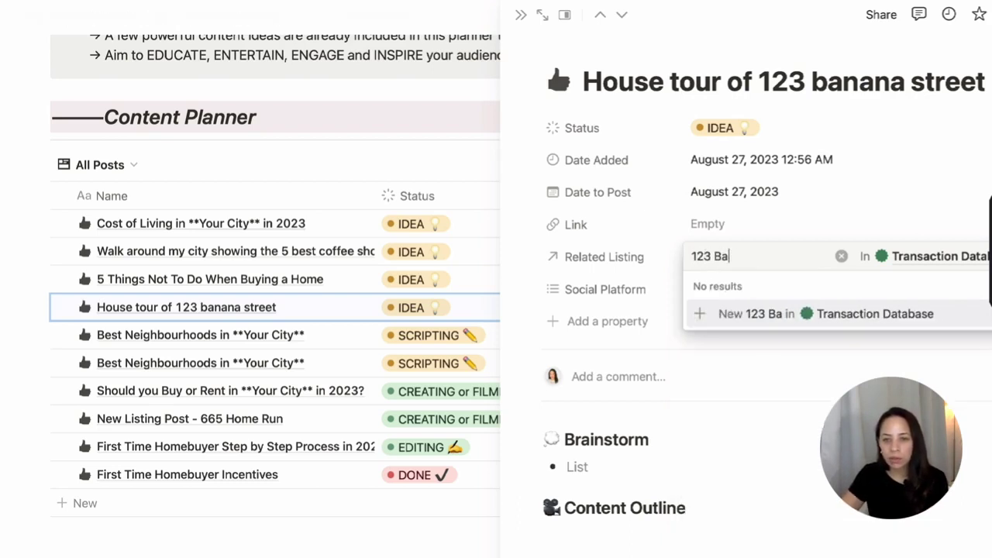
pyautogui.write('nana Street')
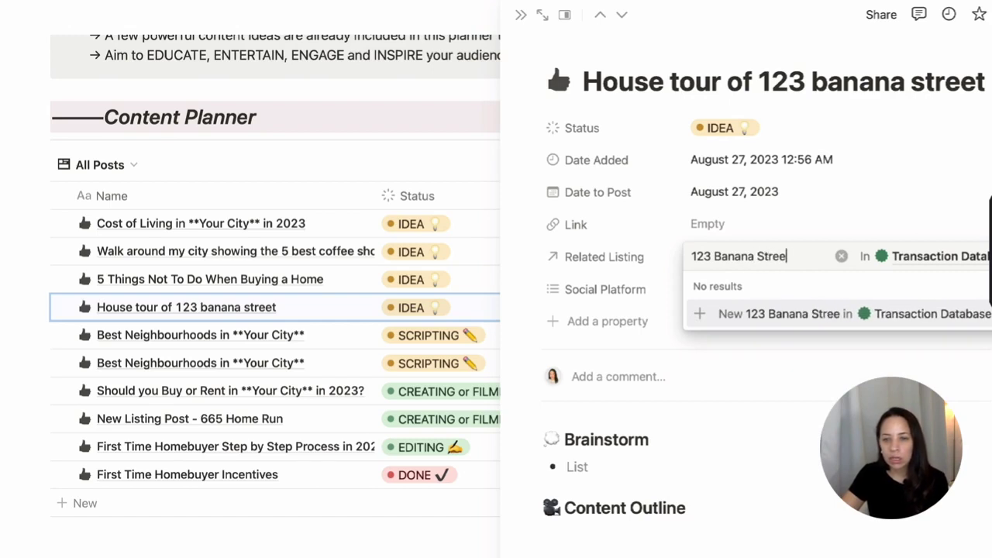
pyautogui.press('Return')
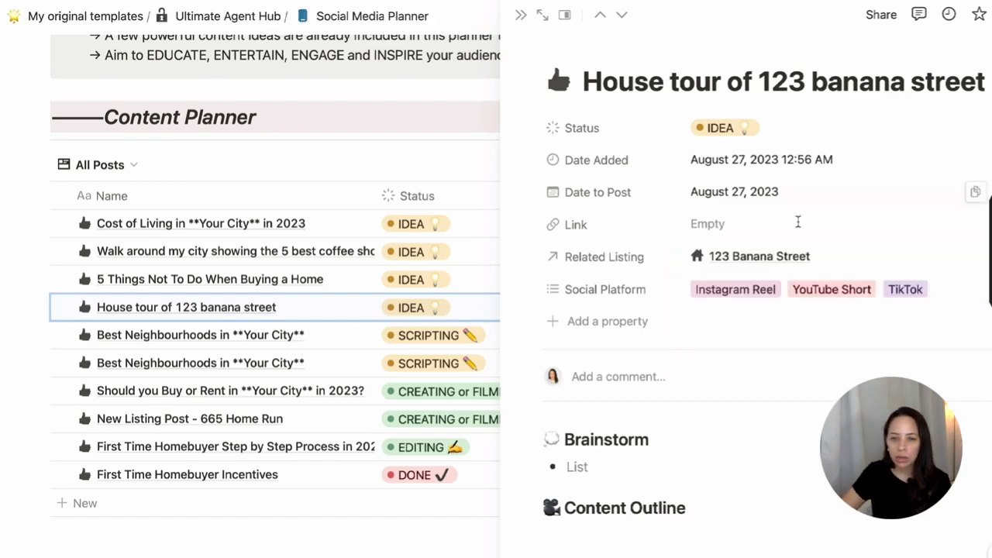
# Open the newly linked listing from the house tour post and examine its transaction properties, including the Social Content relation back to the post.
pyautogui.click(760, 257)
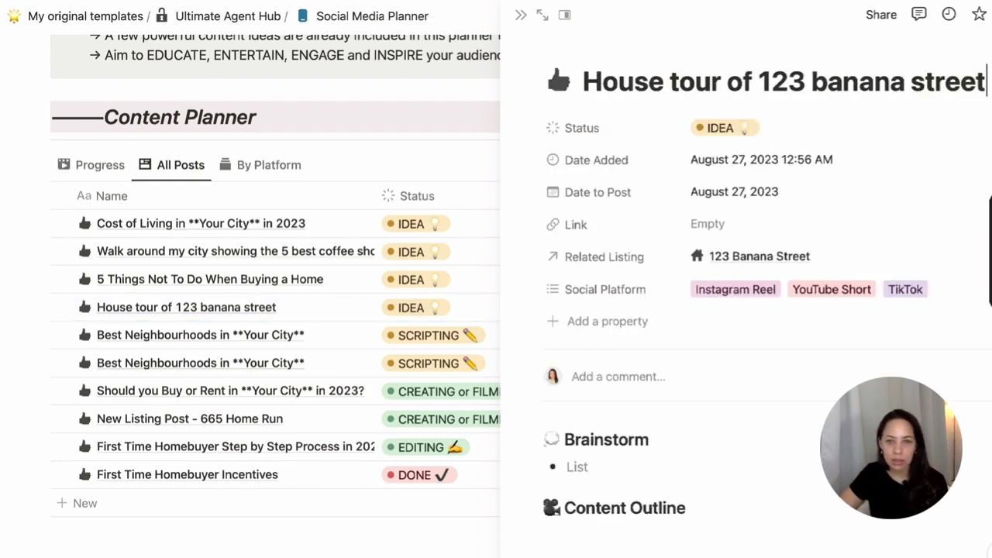
pyautogui.click(753, 255)
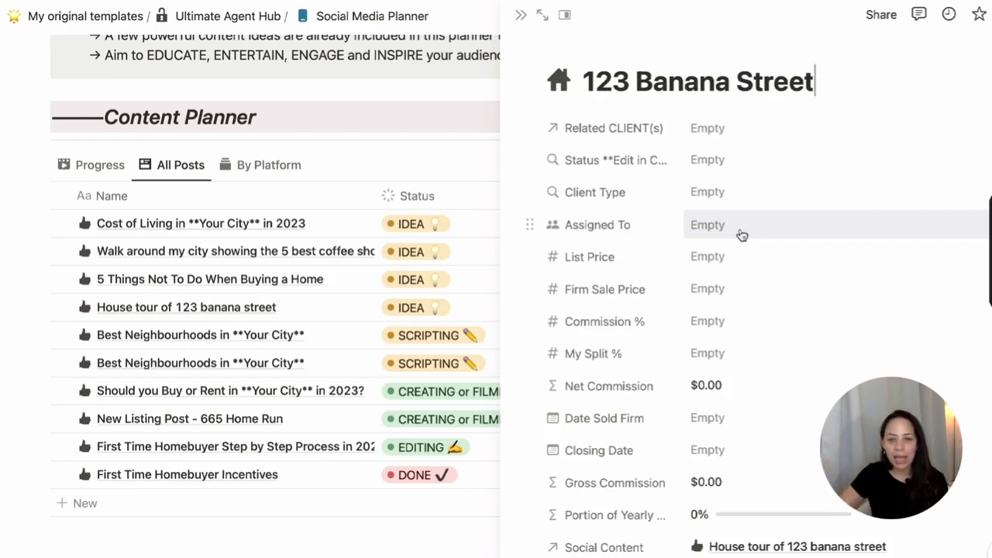
pyautogui.scroll(-3, 741, 235)
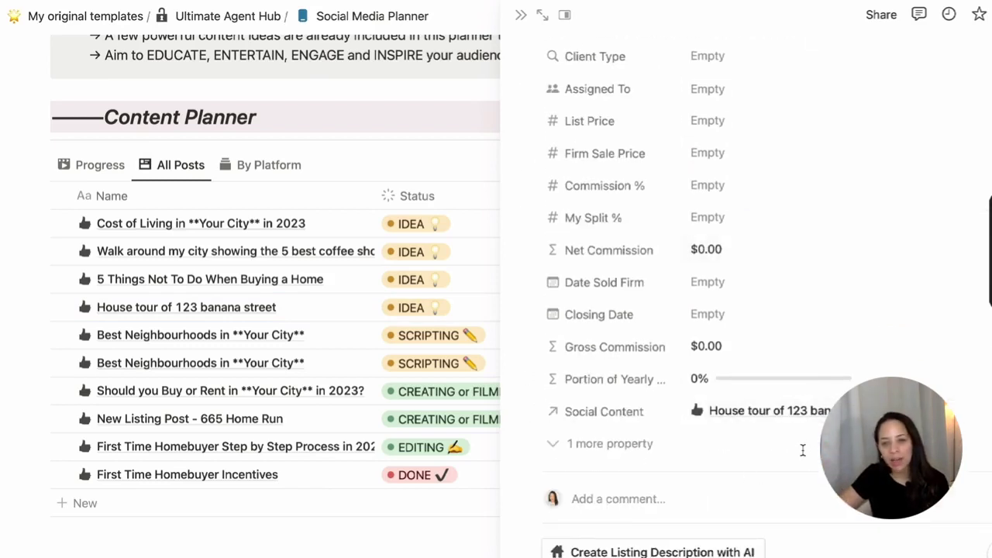
pyautogui.scroll(2, 771, 344)
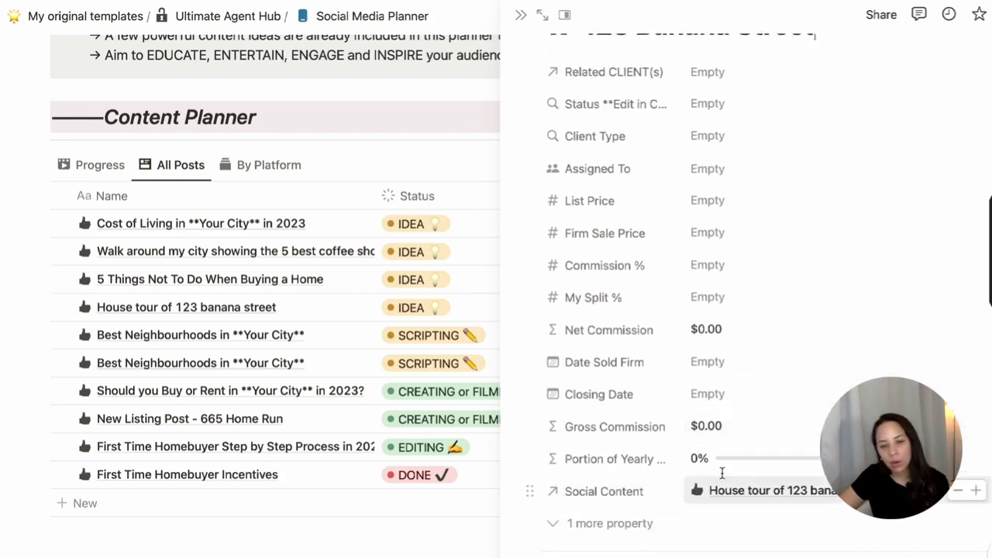
pyautogui.scroll(-4, 802, 473)
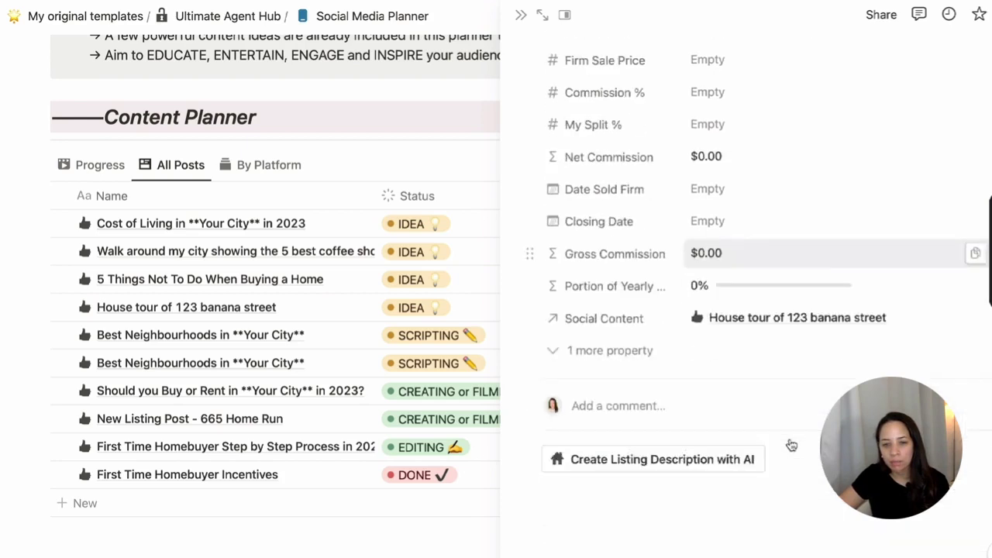
pyautogui.scroll(3, 790, 445)
pyautogui.scroll(3, 767, 434)
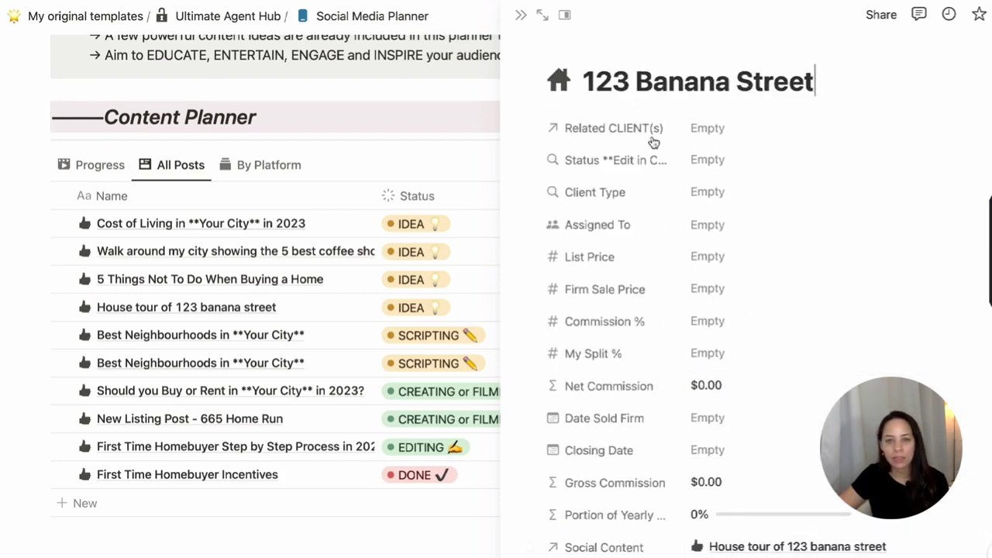
pyautogui.scroll(-1, 728, 272)
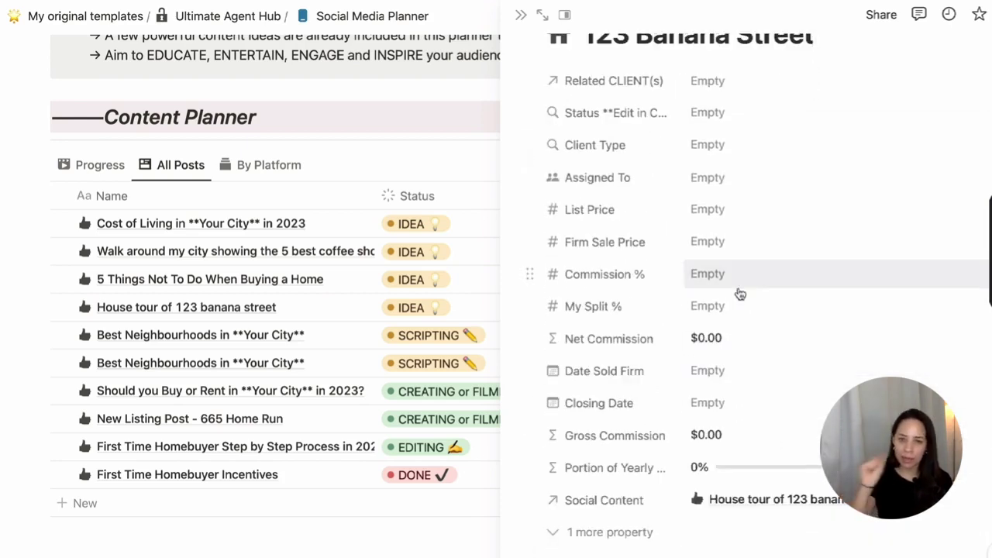
pyautogui.scroll(1, 744, 263)
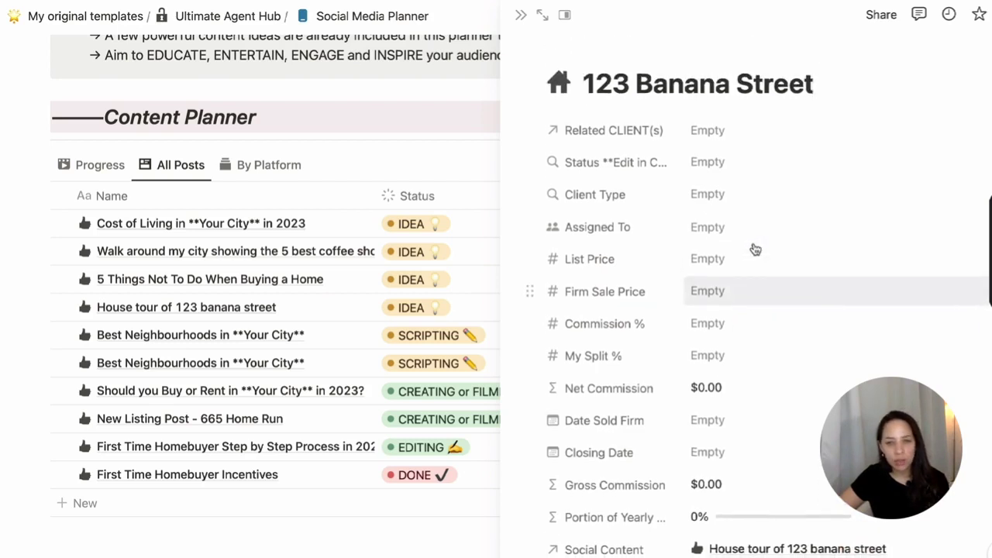
pyautogui.scroll(-1, 626, 291)
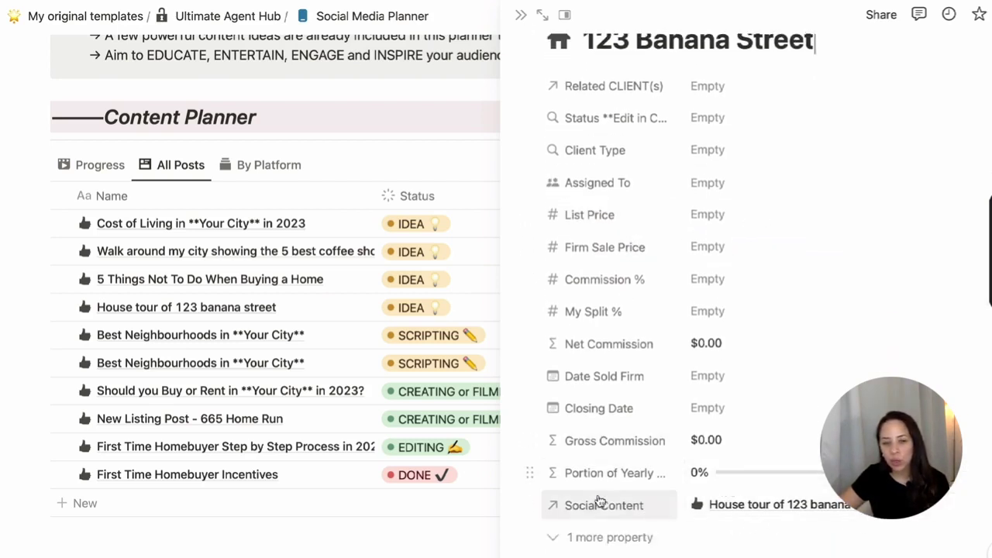
# Go back from the listing page to the house tour post through its Social Content relation.
pyautogui.scroll(1, 727, 496)
pyautogui.scroll(-1, 727, 486)
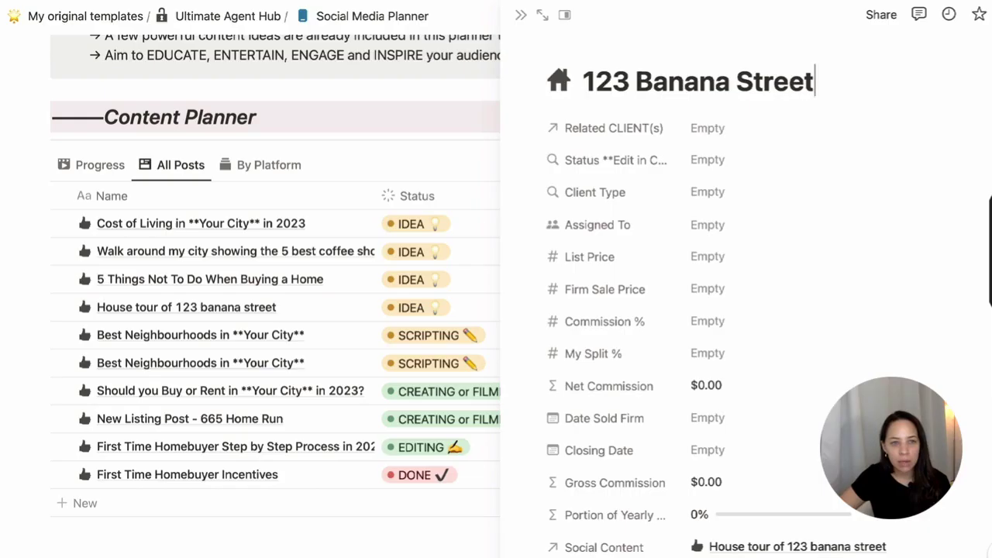
pyautogui.click(796, 546)
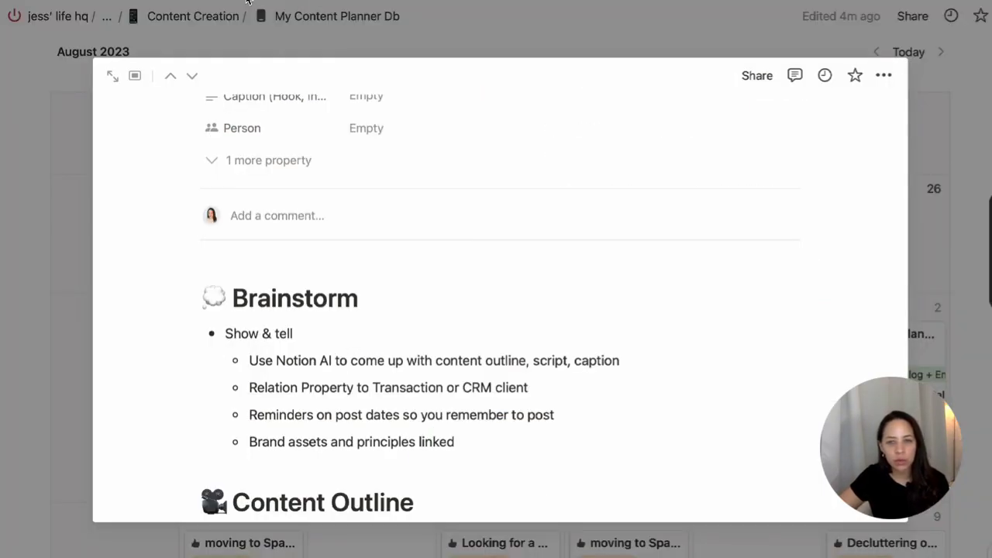
pyautogui.scroll(-3, 607, 394)
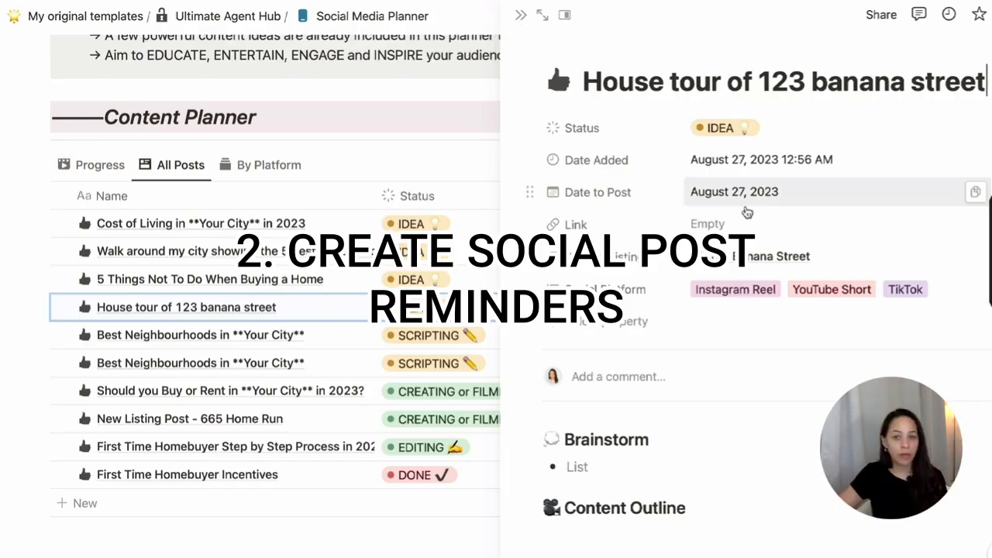
# Set the house tour post's Date to Post to August 28, 2023.
pyautogui.click(746, 208)
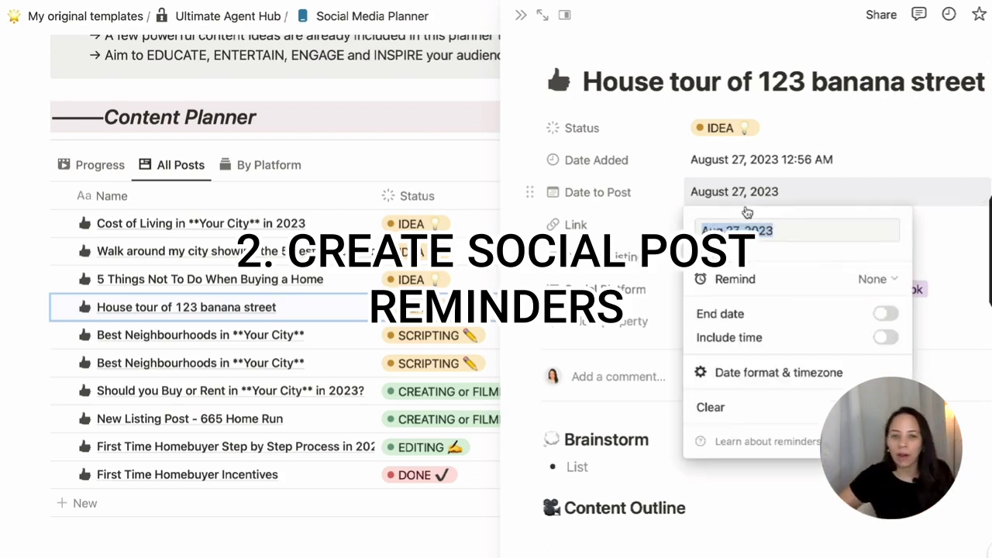
pyautogui.click(656, 127)
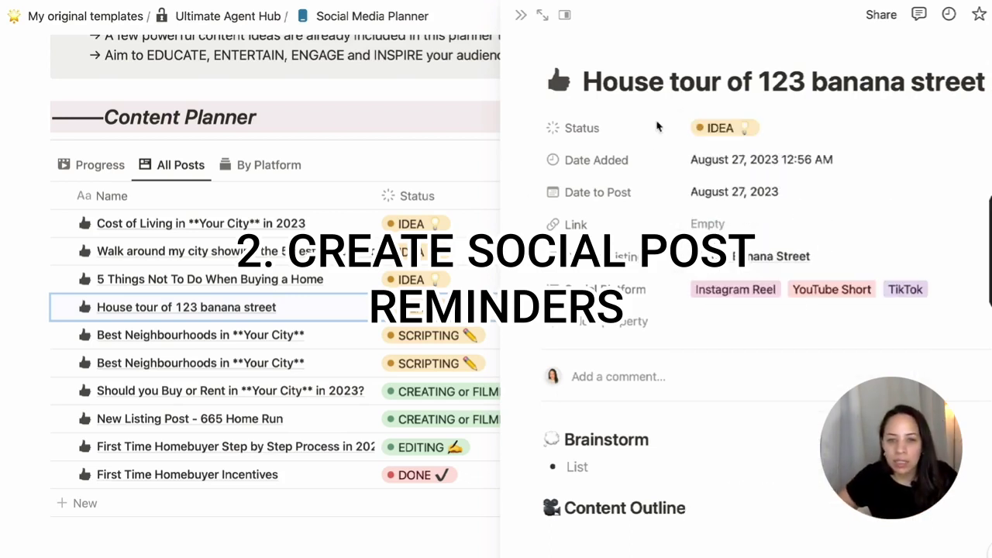
pyautogui.click(736, 191)
pyautogui.click(978, 136)
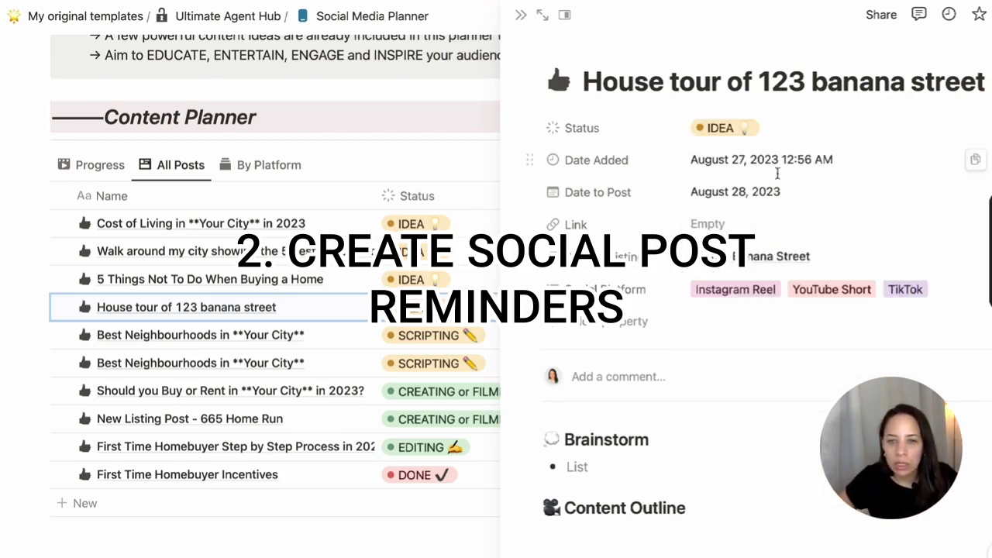
# Add a reminder for the day of the event at 9:00 AM to the post's Date to Post and close the post.
pyautogui.click(736, 192)
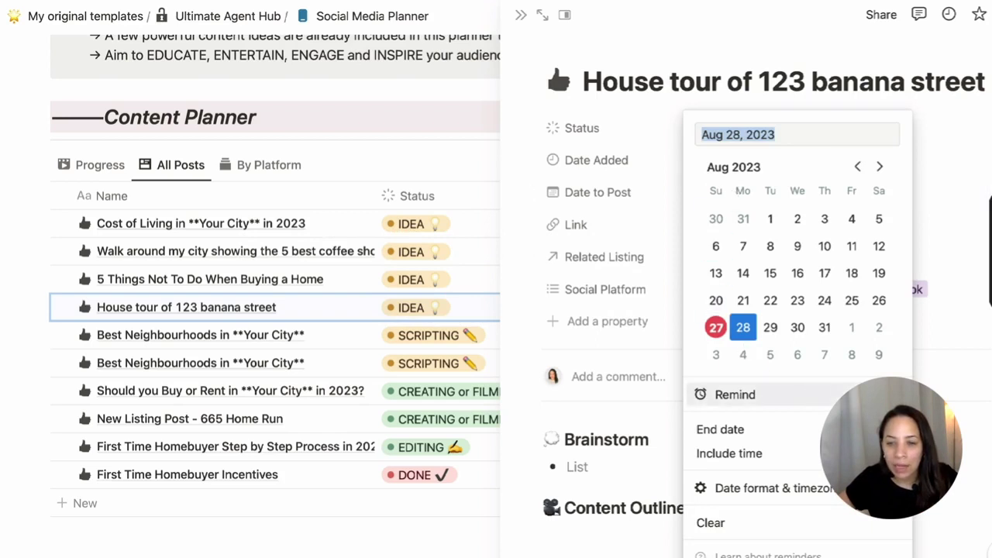
pyautogui.click(734, 394)
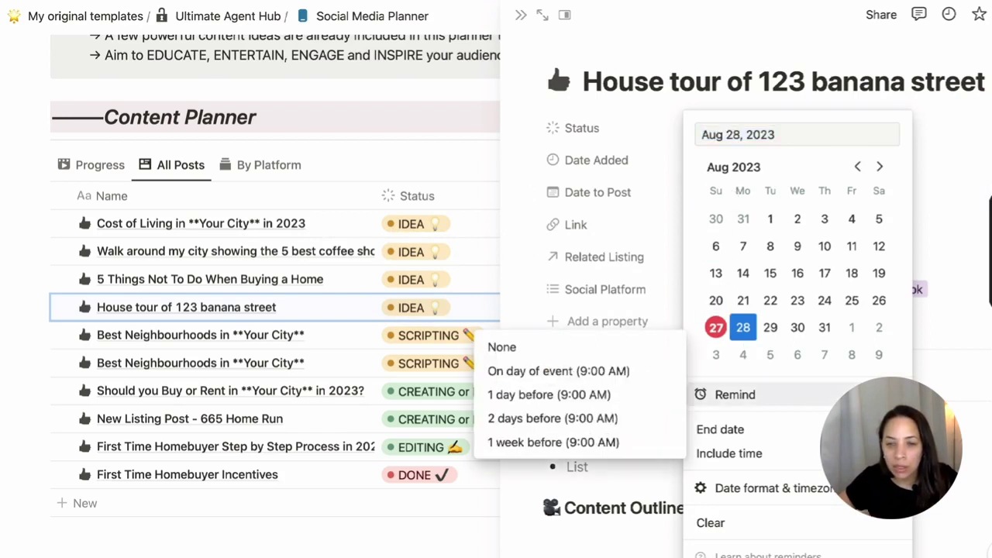
pyautogui.click(552, 373)
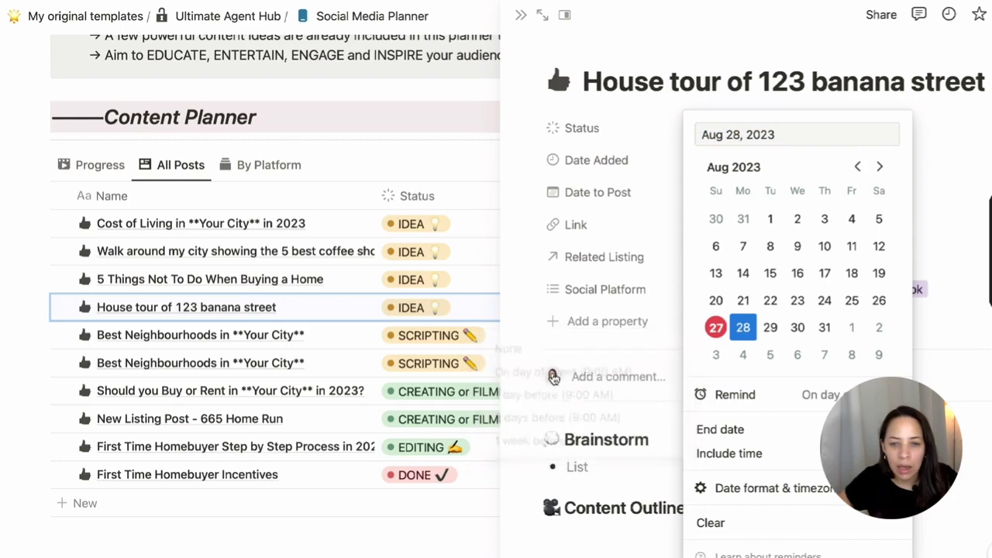
pyautogui.press('Escape')
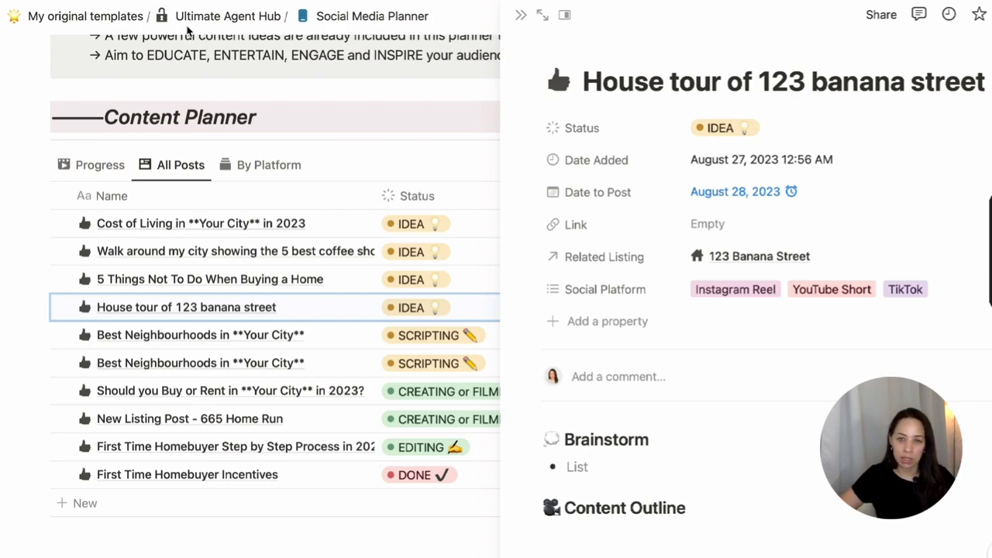
pyautogui.press('Escape')
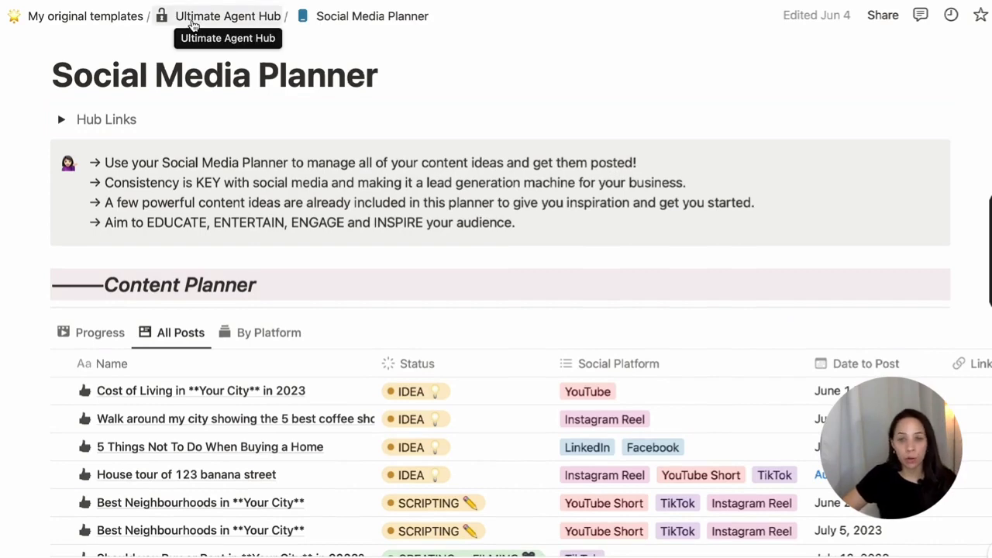
# Reopen the house tour post and fill its Brainstorm list with bullets on the mansion's entrance, indoor pool, sauna, home theater, bedrooms, bathrooms and outdoor space.
pyautogui.scroll(-4, 398, 319)
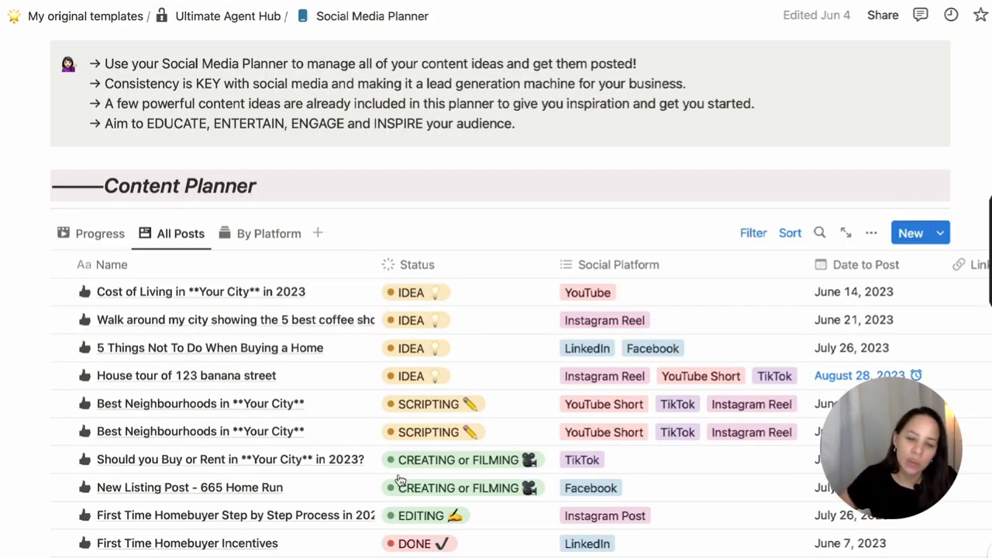
pyautogui.scroll(-1, 880, 205)
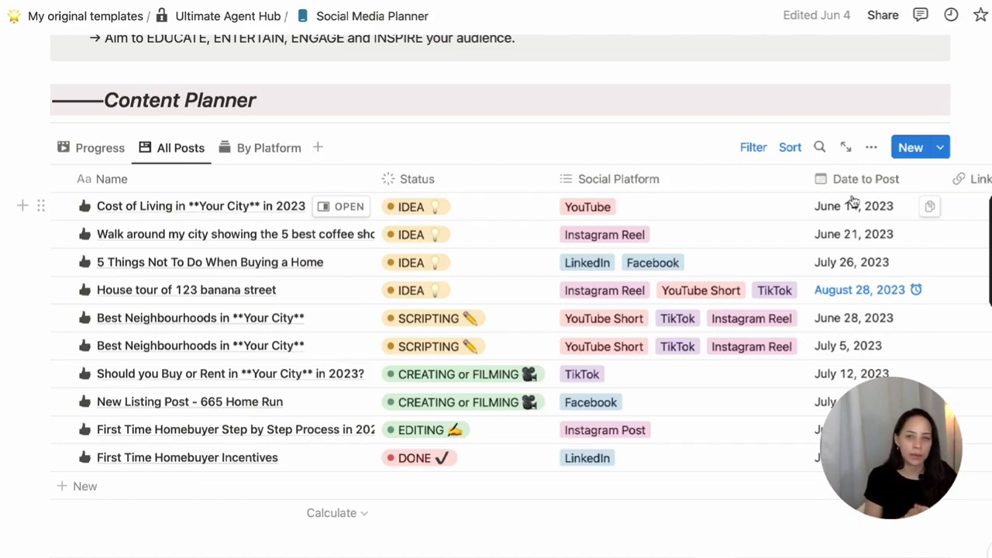
pyautogui.scroll(-1, 852, 201)
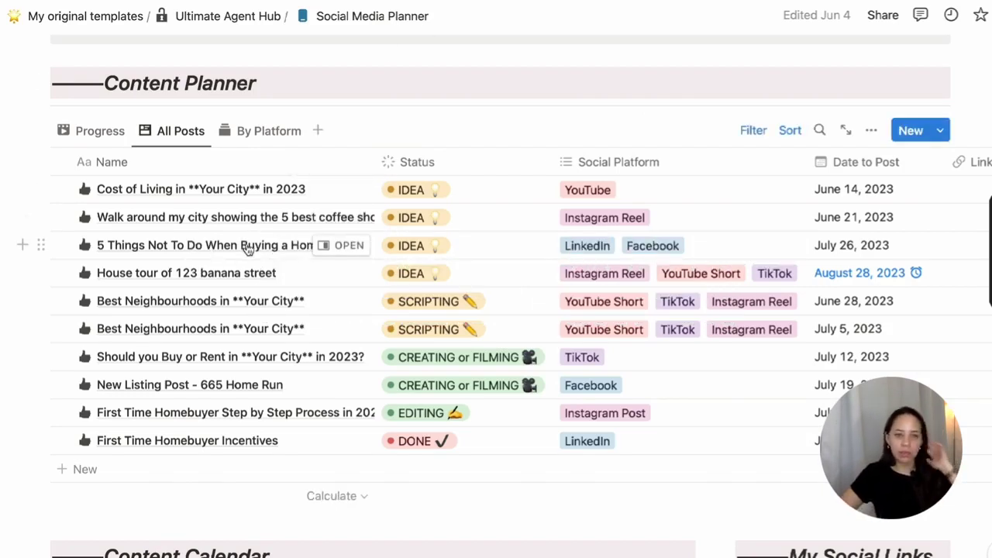
pyautogui.click(344, 277)
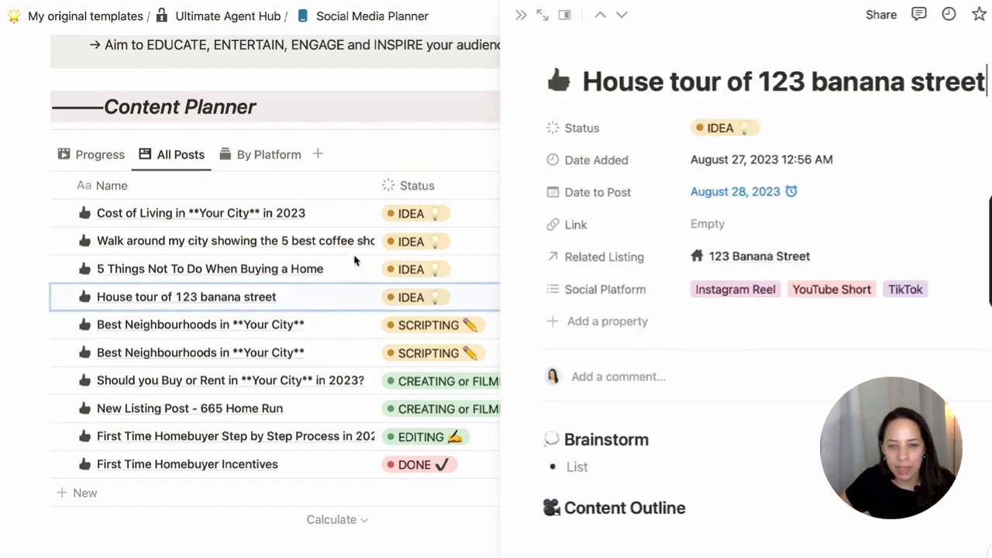
pyautogui.scroll(-1, 770, 341)
pyautogui.scroll(-2, 773, 346)
pyautogui.click(588, 296)
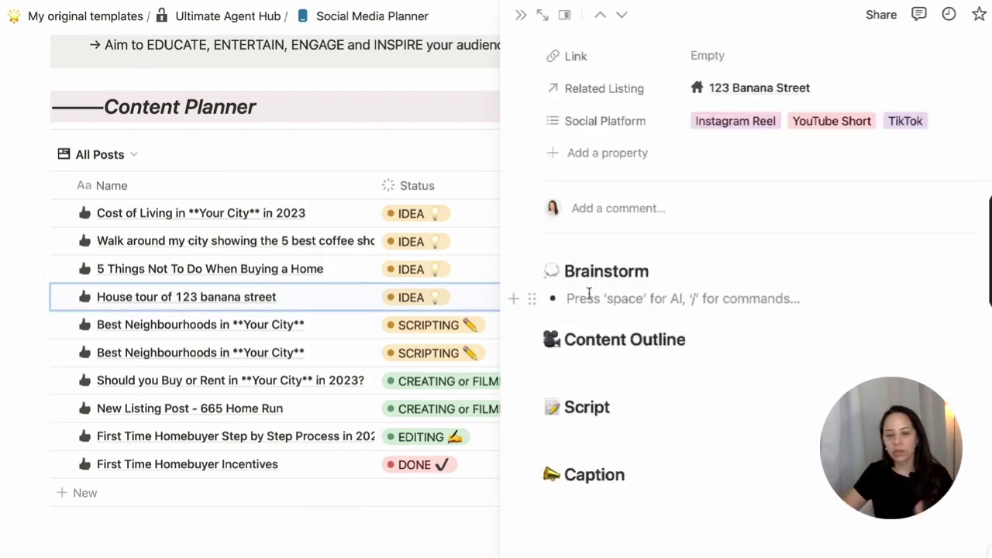
pyautogui.scroll(3, 633, 298)
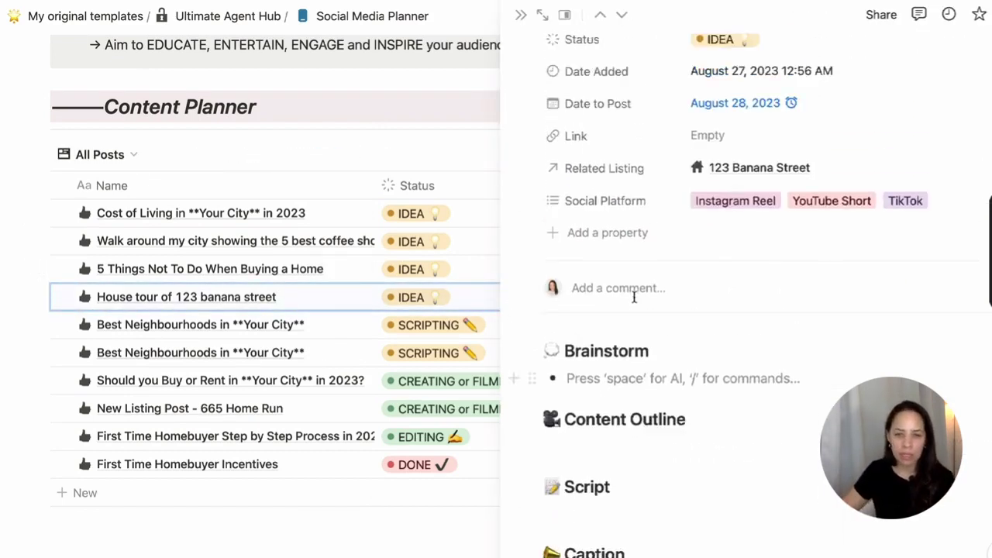
pyautogui.write('123 B')
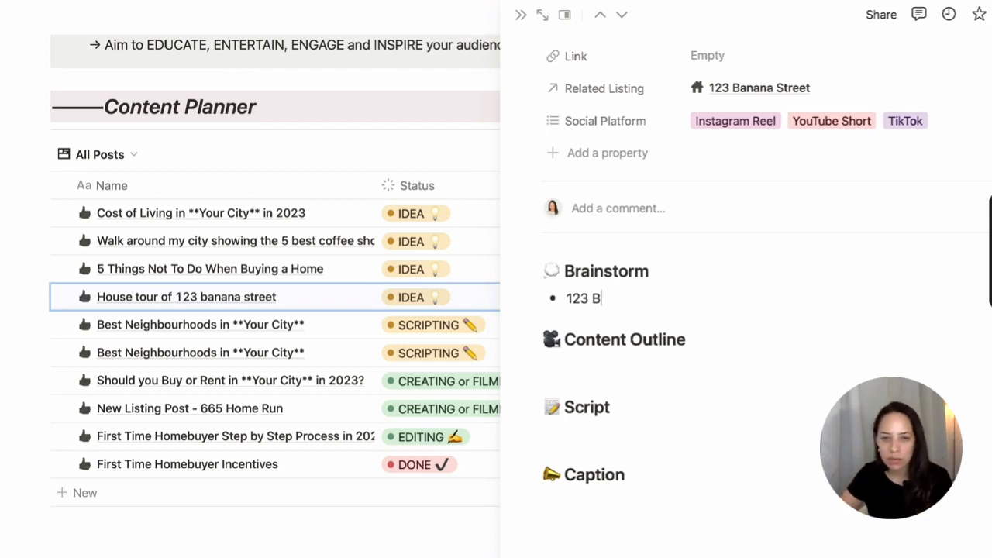
pyautogui.write('The luxurious 123 Banana Street is a stunning mansion that boasts a grand entrance, high ceilings, and beautiful chandeliers. The property features an indoor pool, sauna, and home theater, perfect for entertaining guests. The spacious bedrooms and bathrooms are elegantly designed with top-of-the-line finishes and fixtures. The outdoor space is just as impressive, with a large patio area, lush landscaping, and stunning views.')
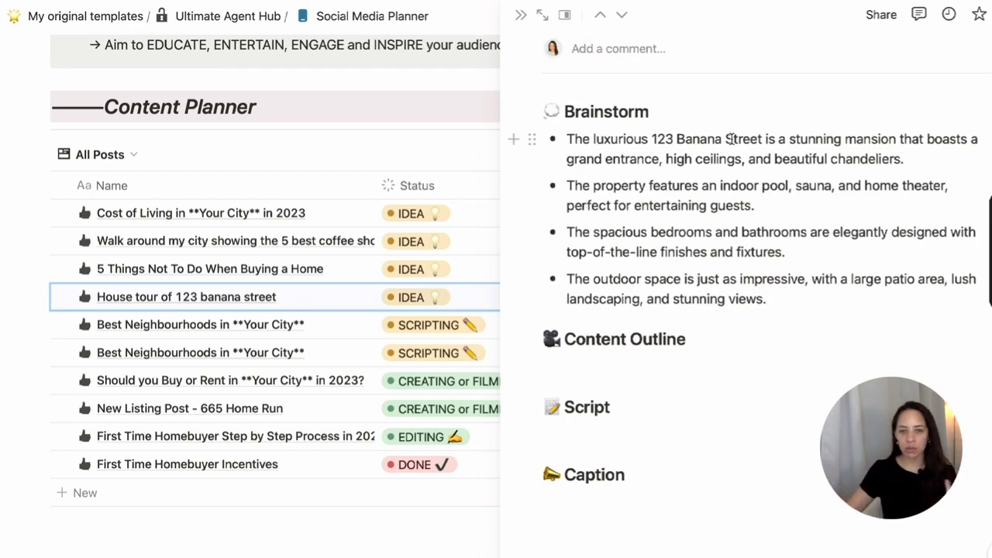
# Insert an empty text block between the last Brainstorm bullet and the Content Outline heading.
pyautogui.scroll(5, 729, 139)
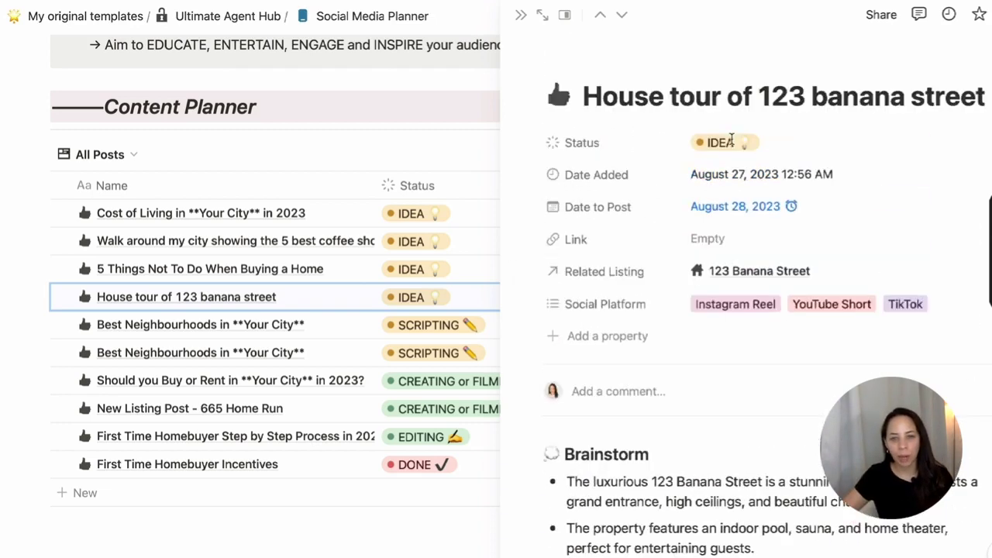
pyautogui.scroll(-3, 730, 144)
pyautogui.scroll(-1, 795, 261)
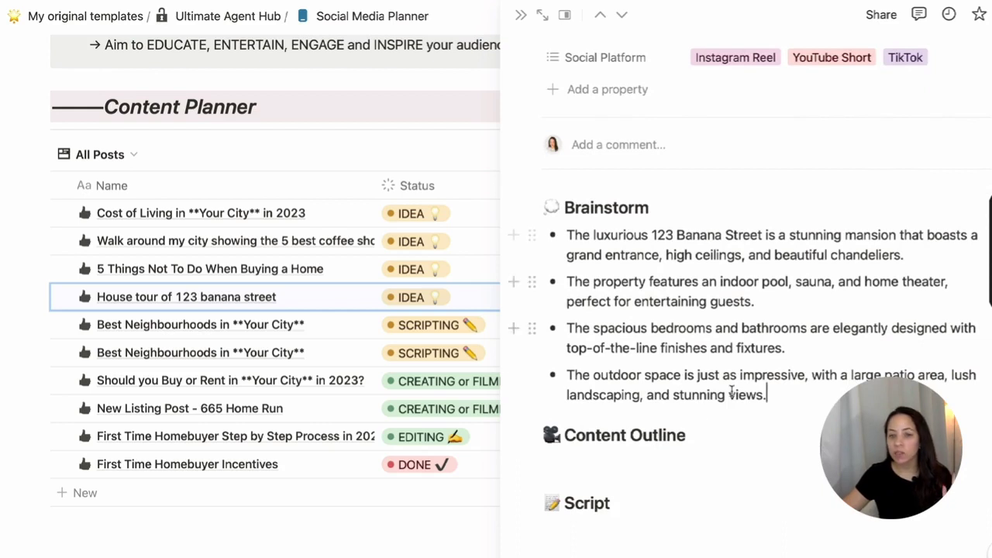
pyautogui.click(640, 458)
pyautogui.scroll(-1, 629, 466)
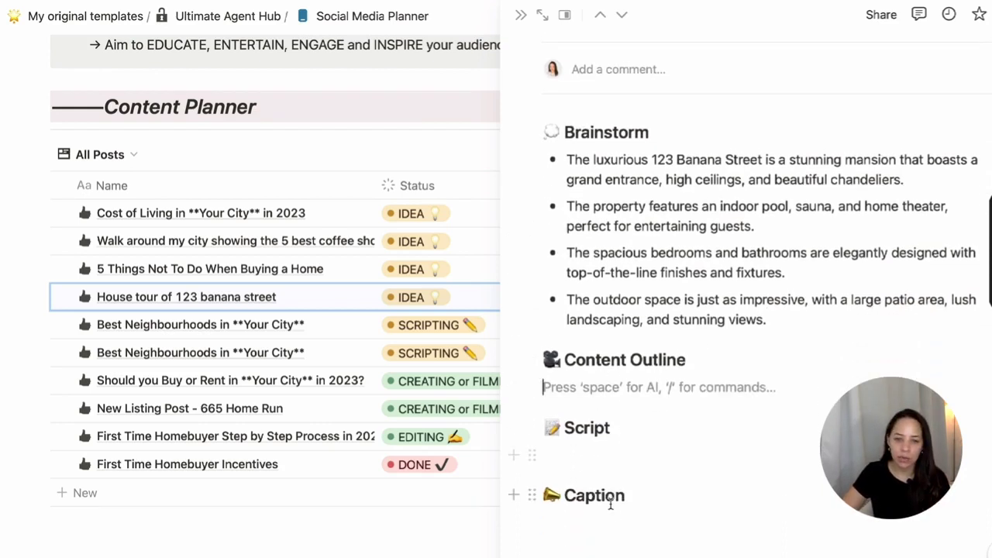
pyautogui.click(765, 320)
pyautogui.press('Return')
pyautogui.press('Return')
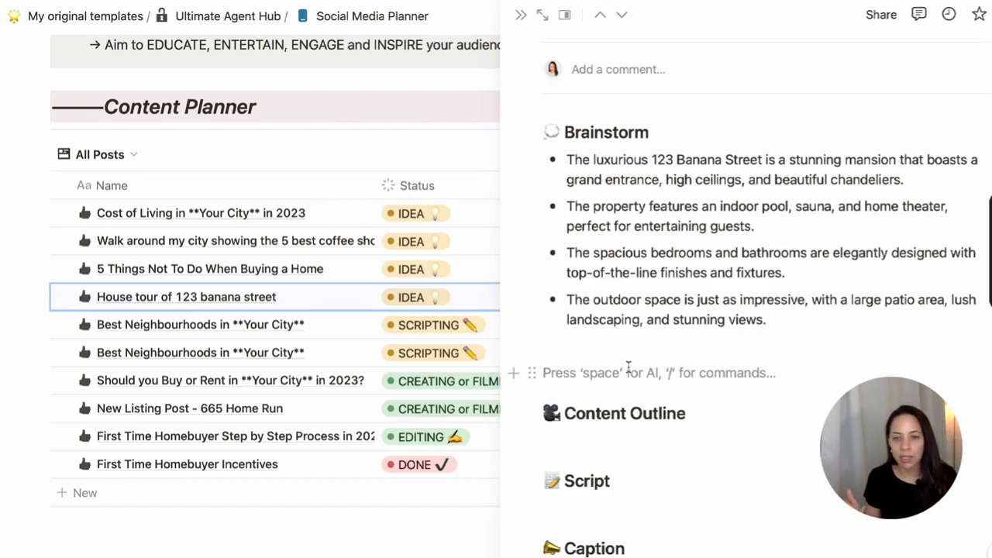
# Enter an AI prompt in the empty block asking for the house tour post's content outline, script and caption, based on the Brainstorm elements above.
pyautogui.press('space')
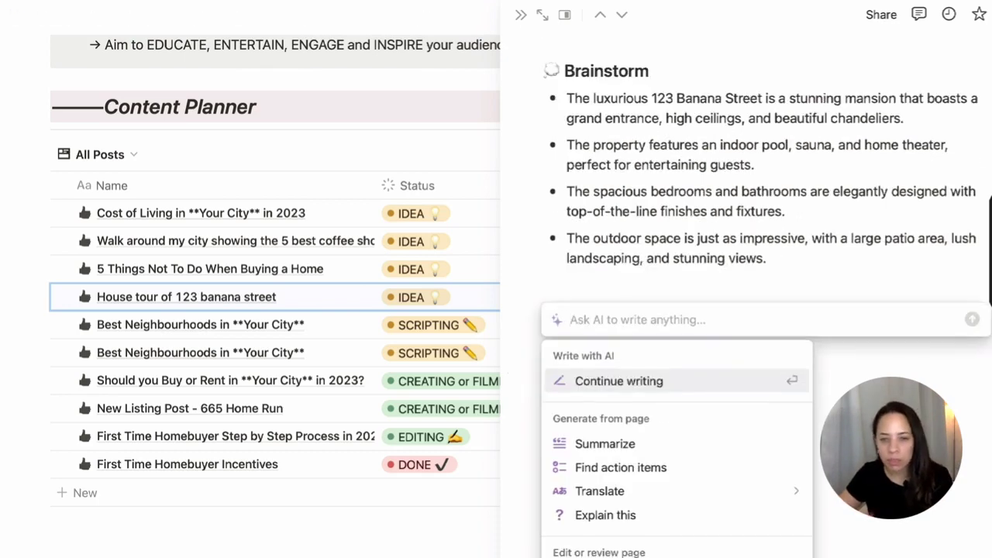
pyautogui.write('Wri')
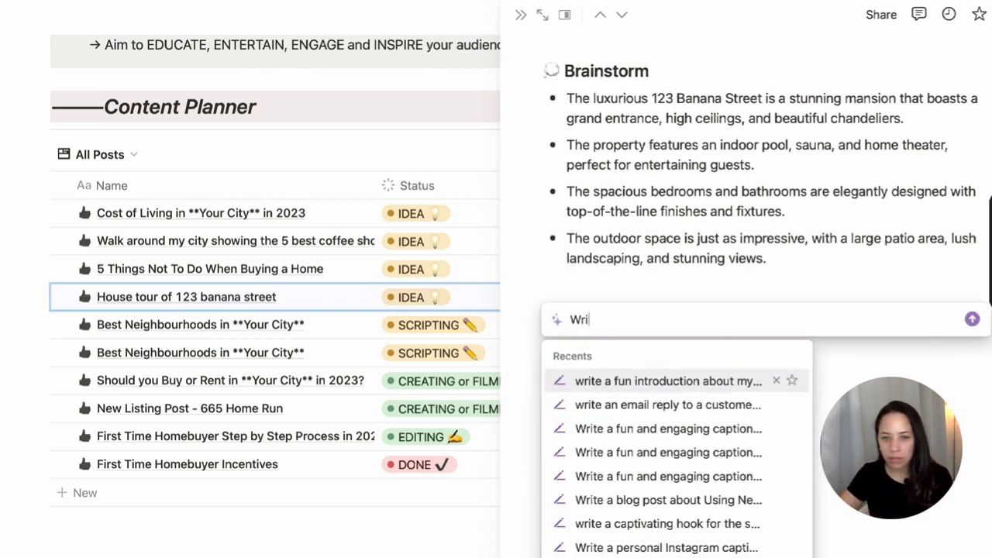
pyautogui.write('te the cont')
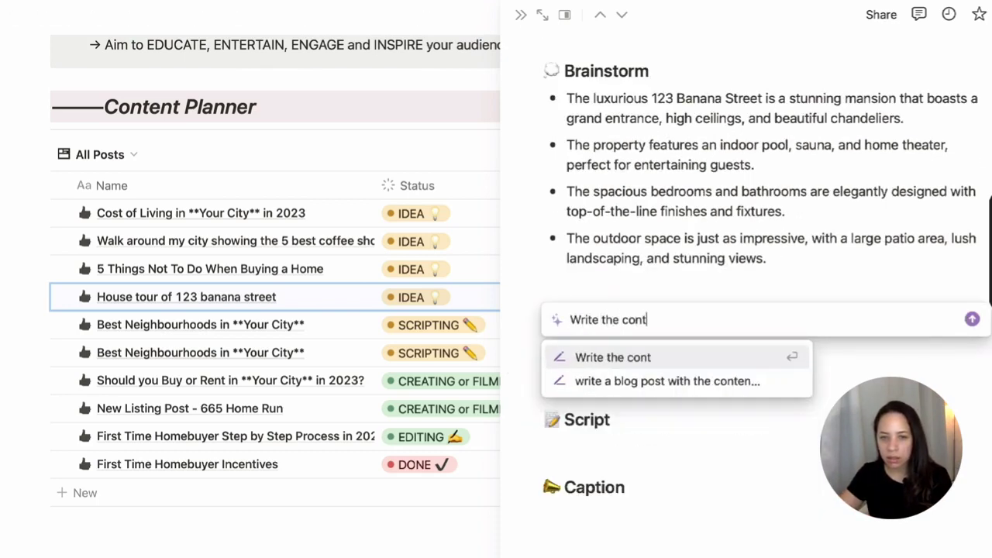
pyautogui.write('ent outline script and capti')
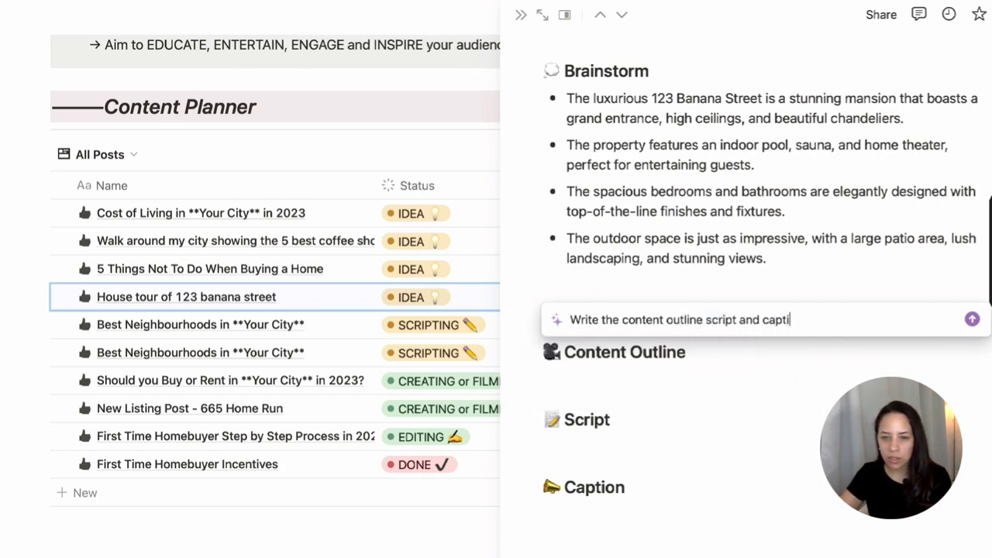
pyautogui.write('on for the')
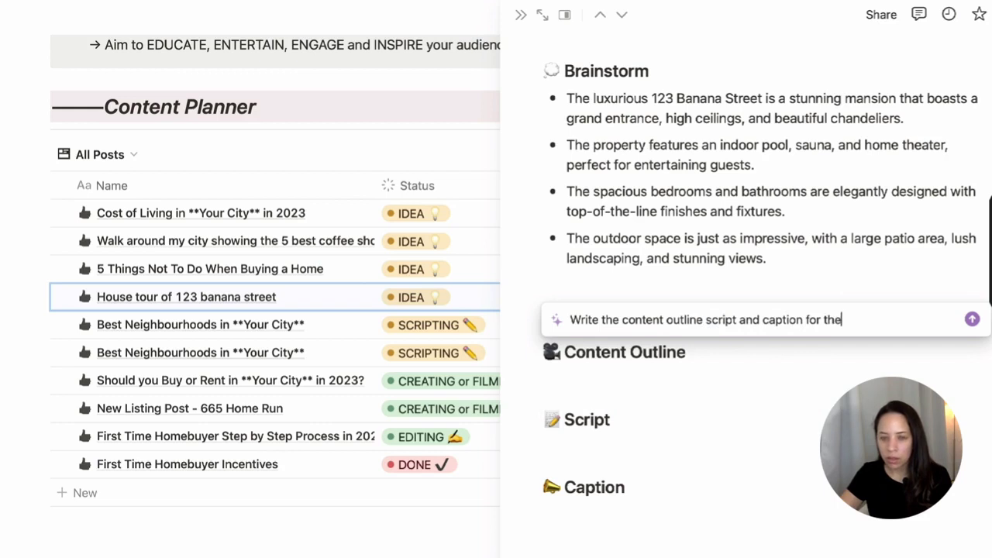
pyautogui.write(' house tour social mei')
pyautogui.press('BackSpace')
pyautogui.write('di')
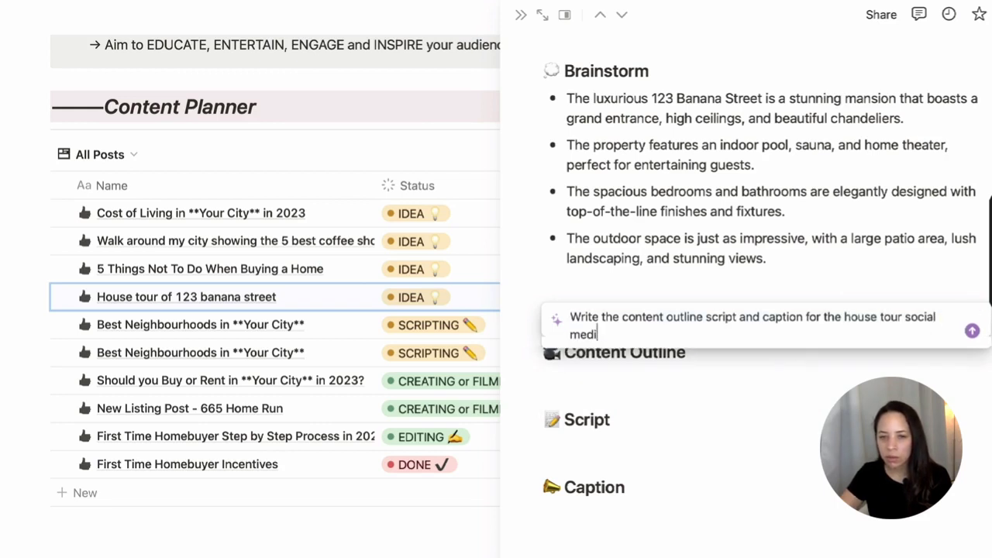
pyautogui.write('a post of 123 Banana Street,')
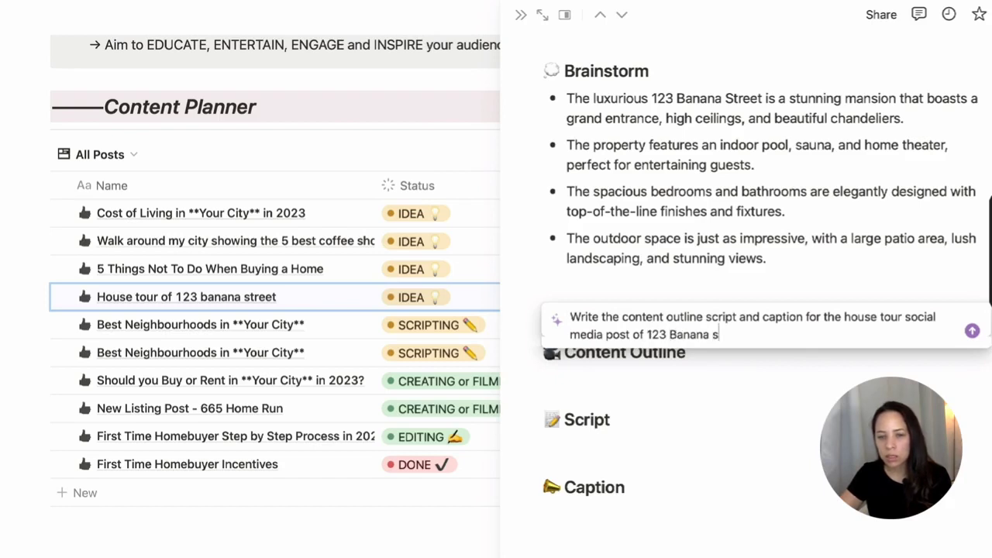
pyautogui.write(' based on the Branb')
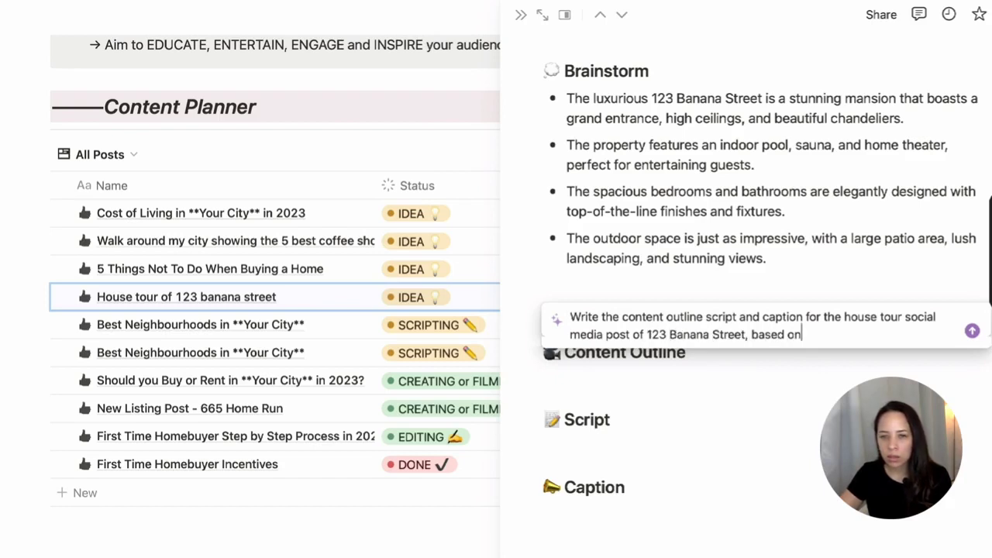
pyautogui.press('BackSpace')
pyautogui.press('BackSpace')
pyautogui.write('instorm elements ab')
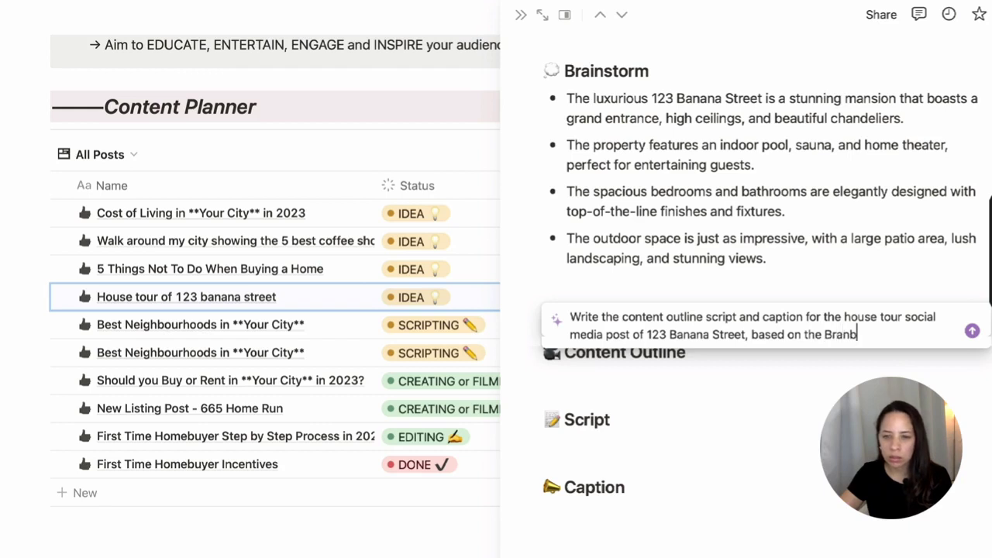
pyautogui.write('ove.')
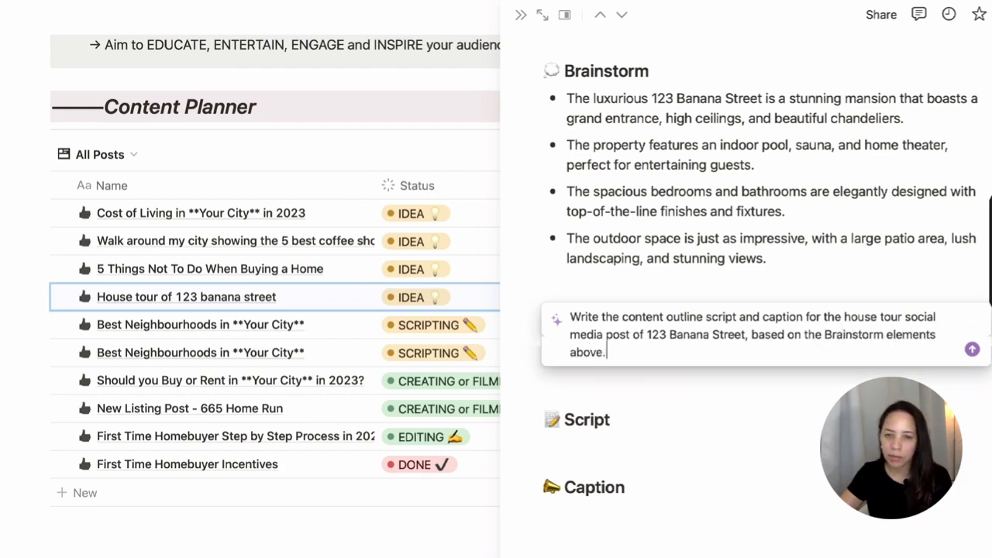
# Generate the AI draft, keep its text in the house tour post and go back through the script.
pyautogui.press('Return')
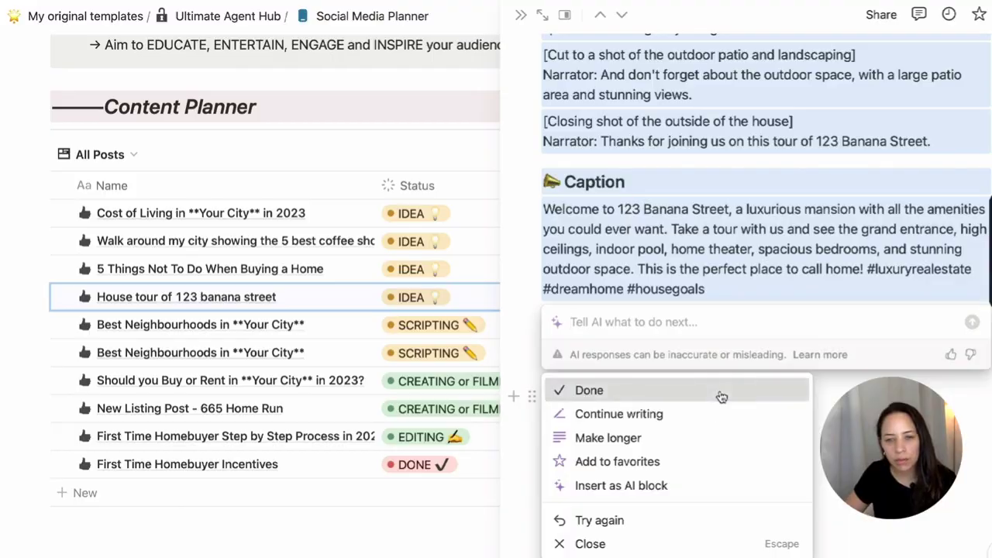
pyautogui.click(719, 392)
pyautogui.scroll(15, 731, 309)
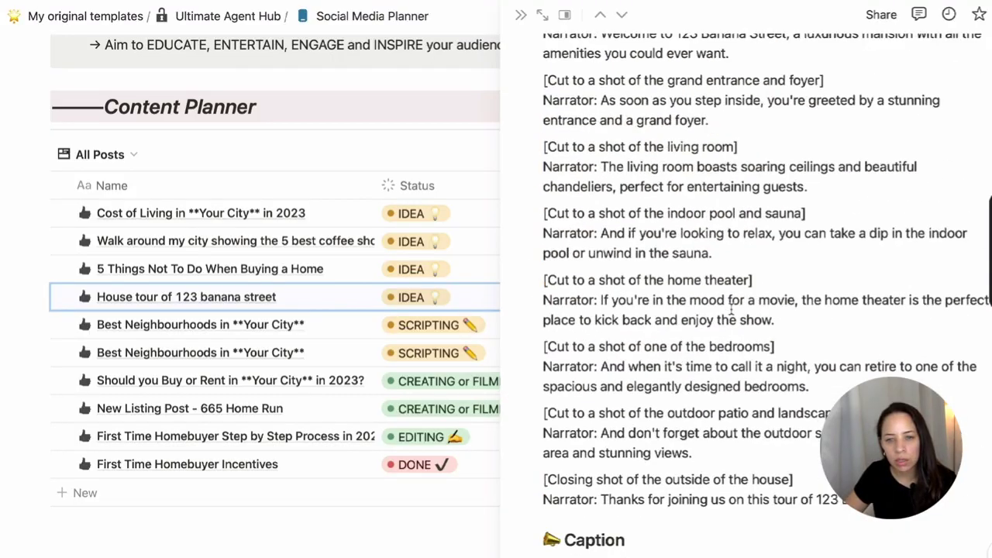
# Review the house tour post's Brainstorm bullets and the AI-written Content Outline, Script and Caption sections.
pyautogui.scroll(5, 759, 210)
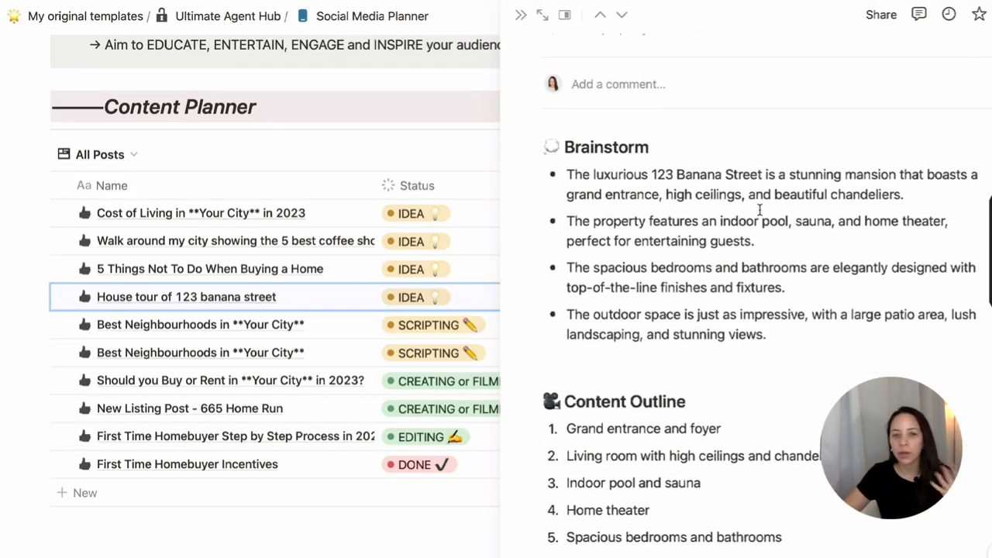
pyautogui.scroll(-4, 761, 354)
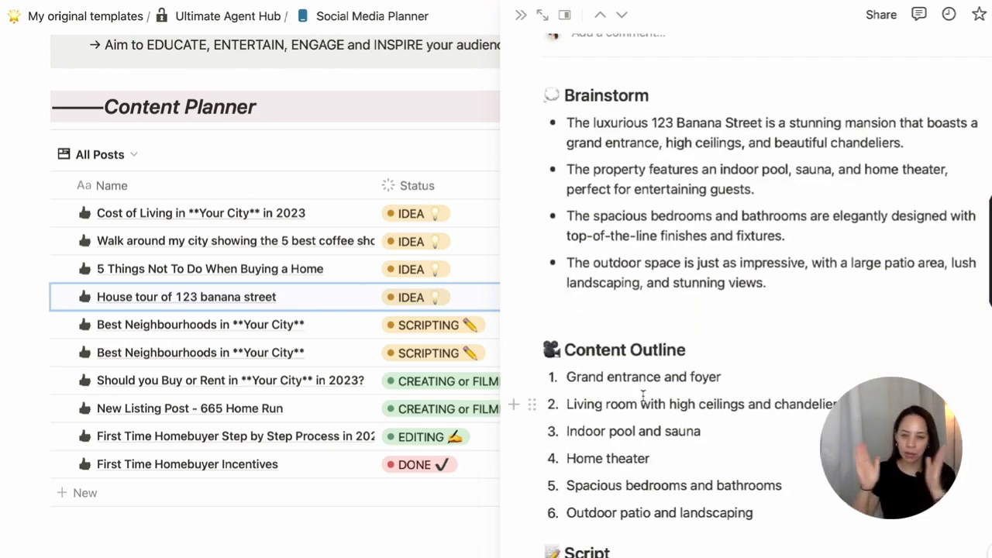
pyautogui.scroll(-2, 643, 395)
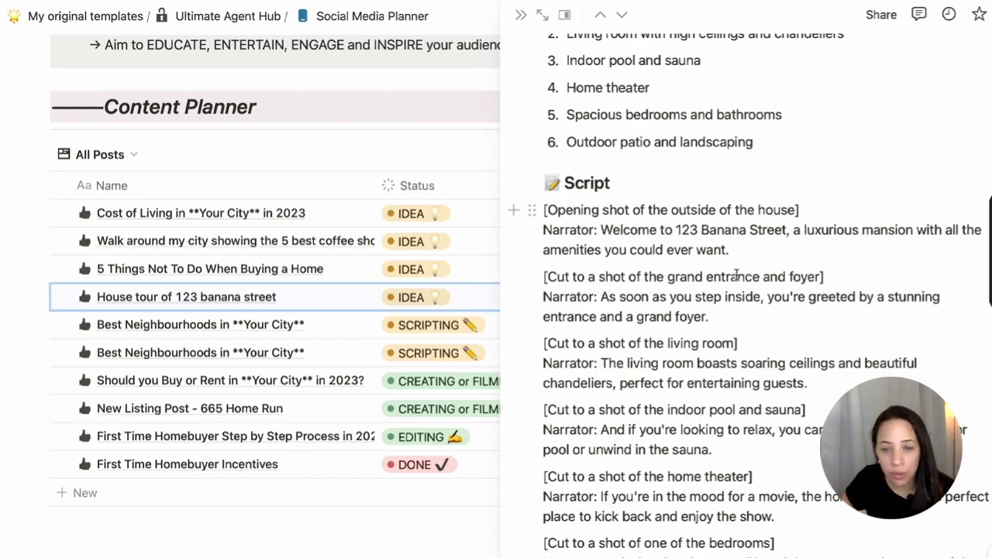
pyautogui.scroll(-10, 781, 358)
pyautogui.scroll(8, 628, 230)
pyautogui.scroll(-9, 689, 138)
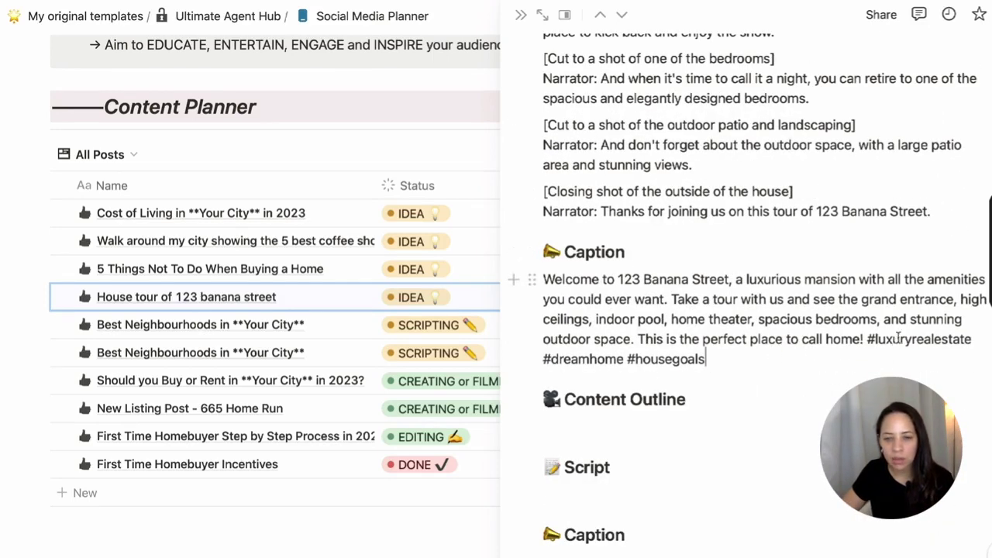
pyautogui.scroll(-2, 746, 379)
pyautogui.scroll(3, 695, 380)
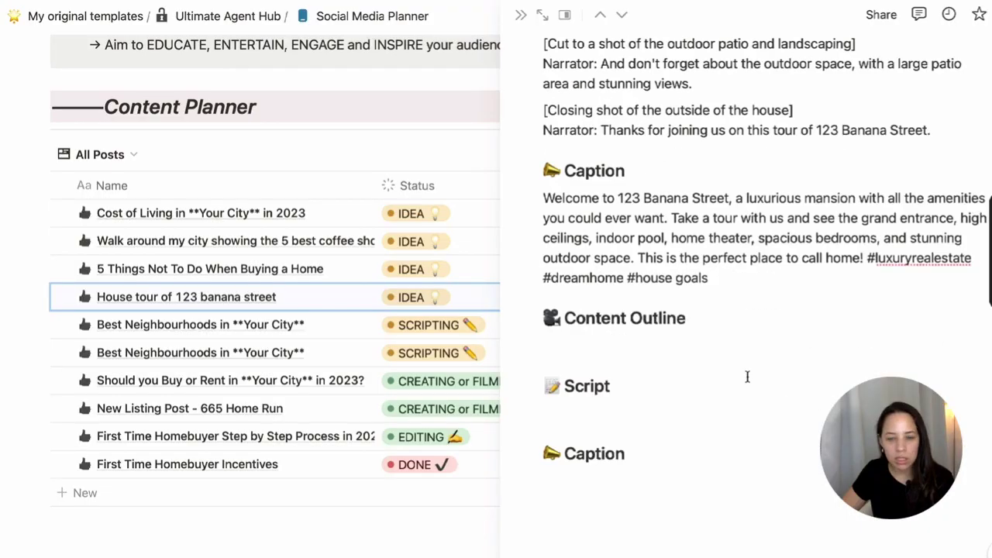
# Delete the empty duplicate Content Outline, Script and Caption headings below the drafted caption.
pyautogui.scroll(1, 746, 376)
pyautogui.click(656, 503)
pyautogui.moveTo(615, 527); pyautogui.dragTo(547, 350)
pyautogui.press('BackSpace')
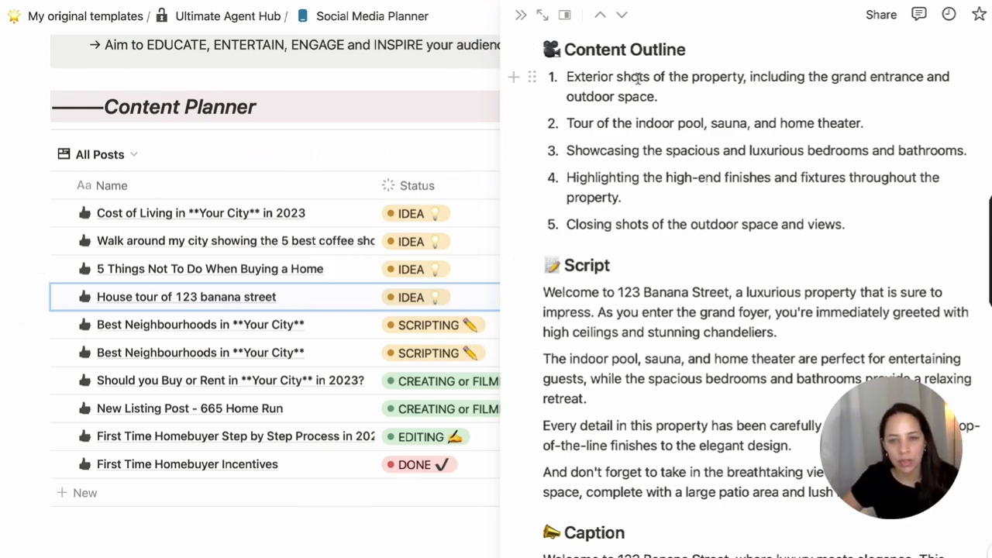
# In the empty block below the caption, have Notion AI "make the above post more fun and playful".
pyautogui.scroll(1, 714, 271)
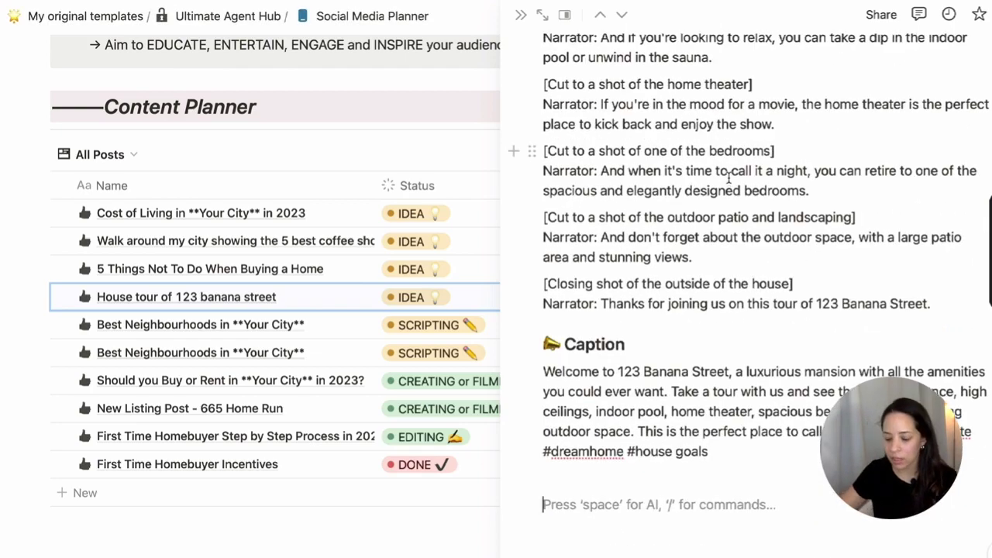
pyautogui.press('space')
pyautogui.write('make the ov')
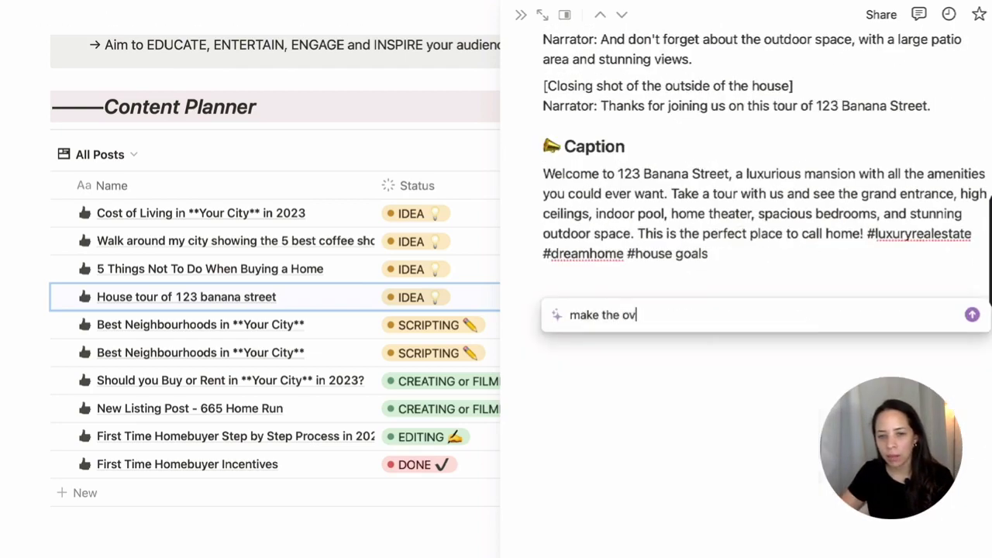
pyautogui.press('BackSpace')
pyautogui.press('BackSpace')
pyautogui.write('above post')
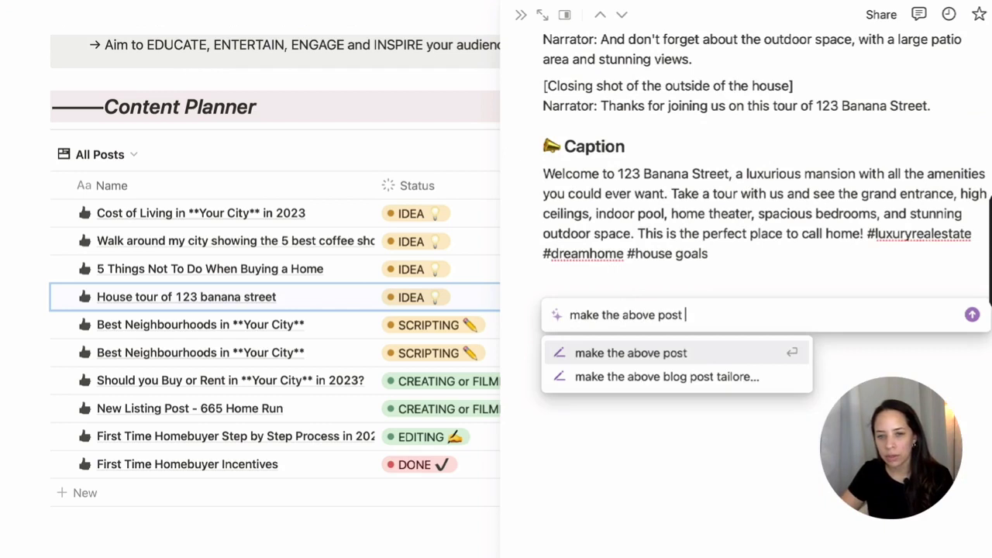
pyautogui.write(' more fun')
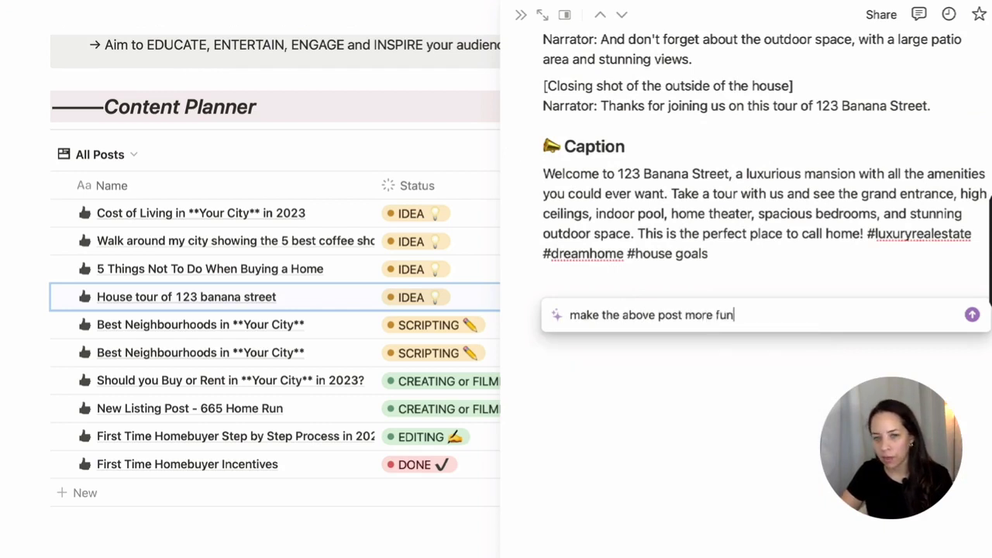
pyautogui.write(' and playful')
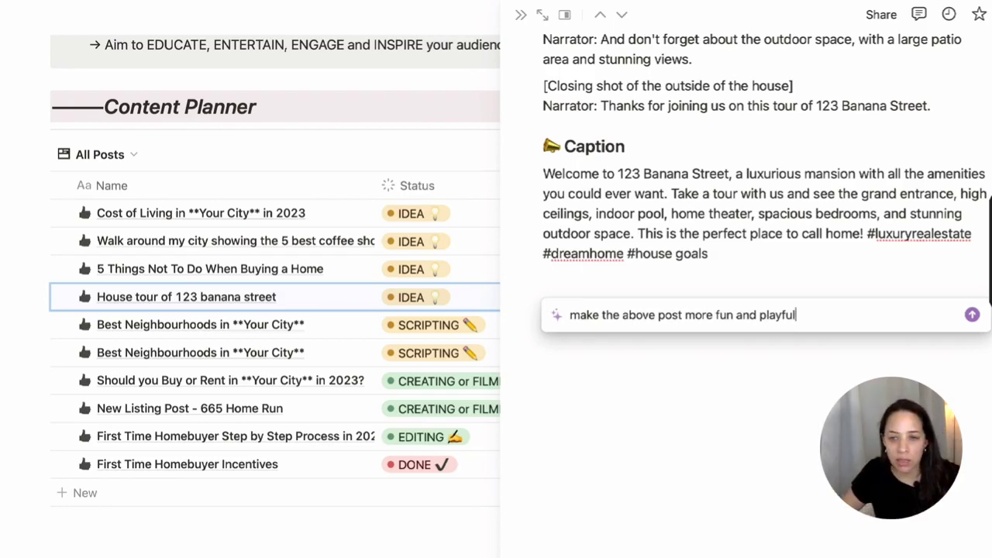
pyautogui.press('Return')
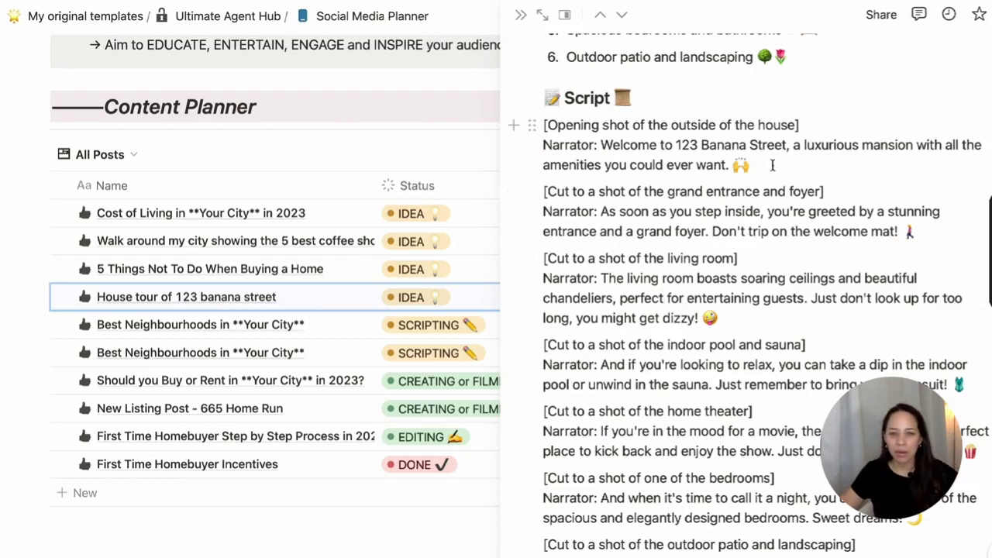
# Read through the playful rewrite, examining the added jokes and emojis in the script's grand foyer and living room scenes.
pyautogui.tripleClick(756, 232)
pyautogui.doubleClick(801, 231)
pyautogui.doubleClick(883, 231)
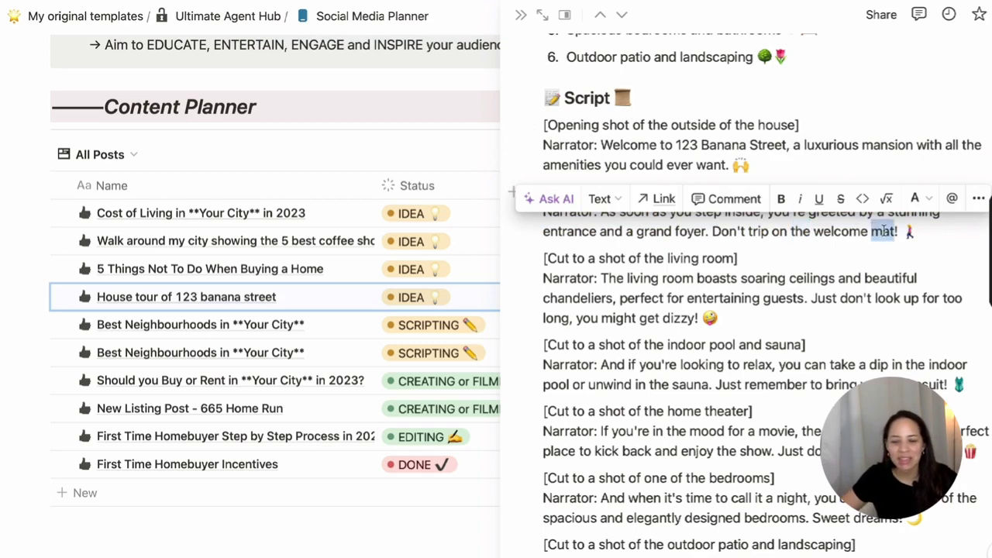
pyautogui.click(787, 231)
pyautogui.doubleClick(834, 231)
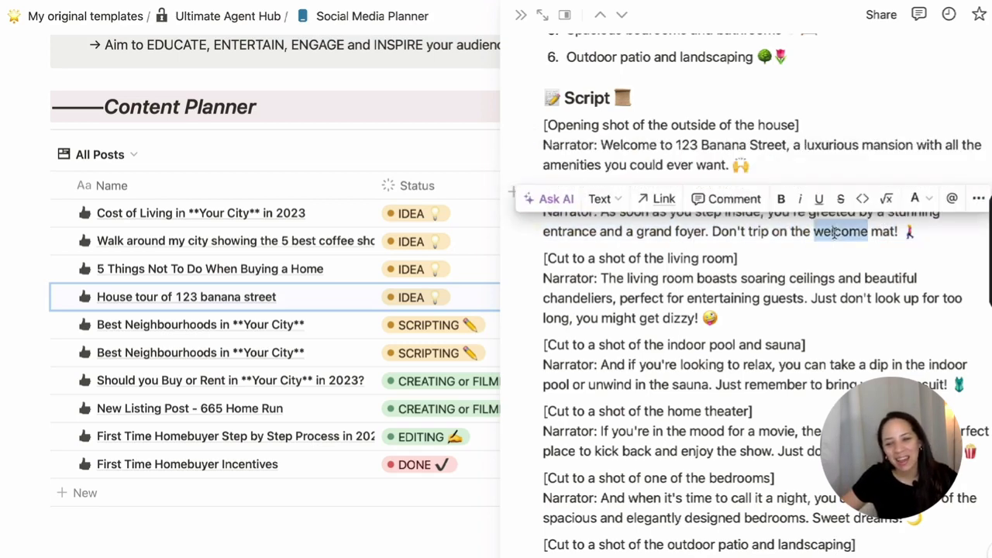
pyautogui.doubleClick(755, 231)
pyautogui.doubleClick(780, 231)
pyautogui.tripleClick(841, 231)
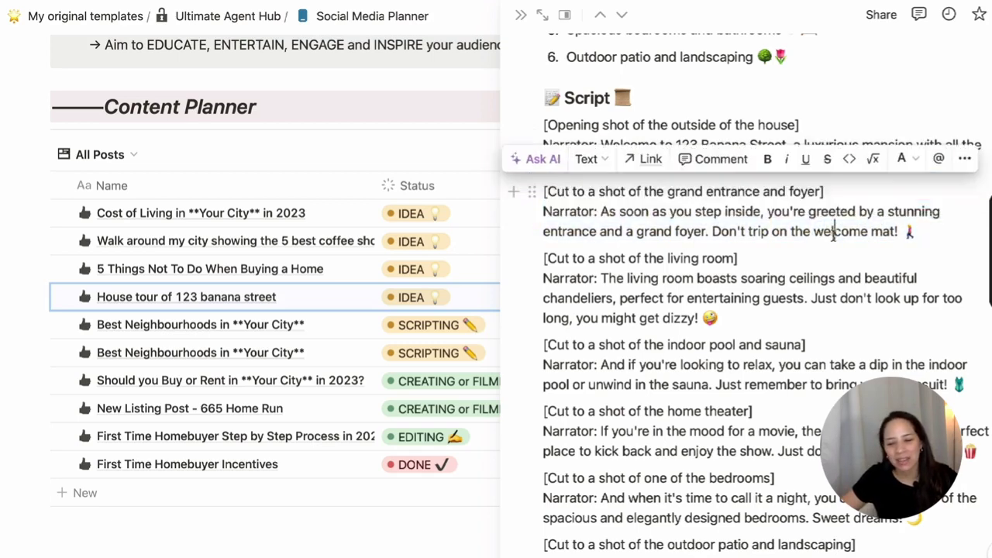
pyautogui.doubleClick(833, 231)
pyautogui.click(784, 313)
pyautogui.tripleClick(693, 318)
pyautogui.click(700, 317)
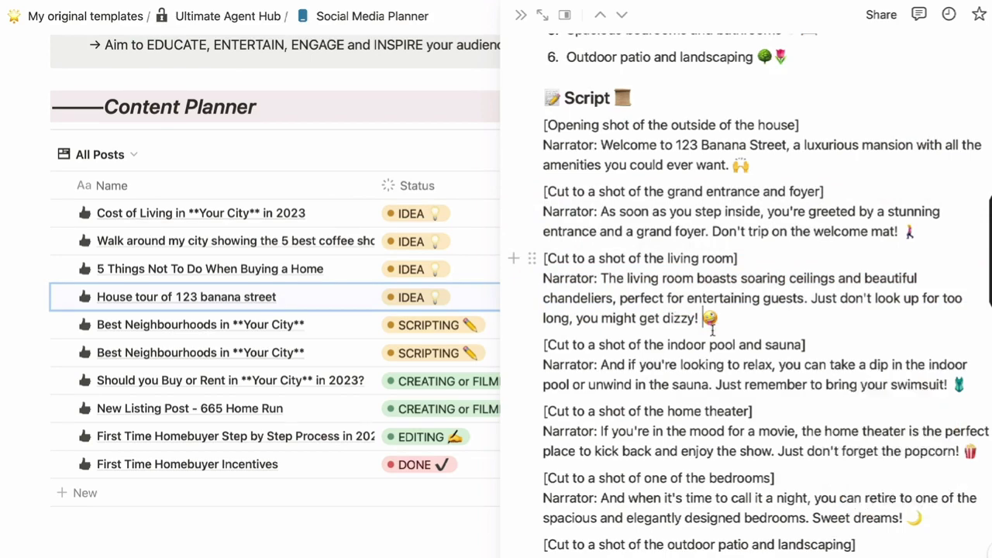
pyautogui.scroll(4, 674, 312)
pyautogui.scroll(-5, 781, 441)
pyautogui.scroll(3, 781, 442)
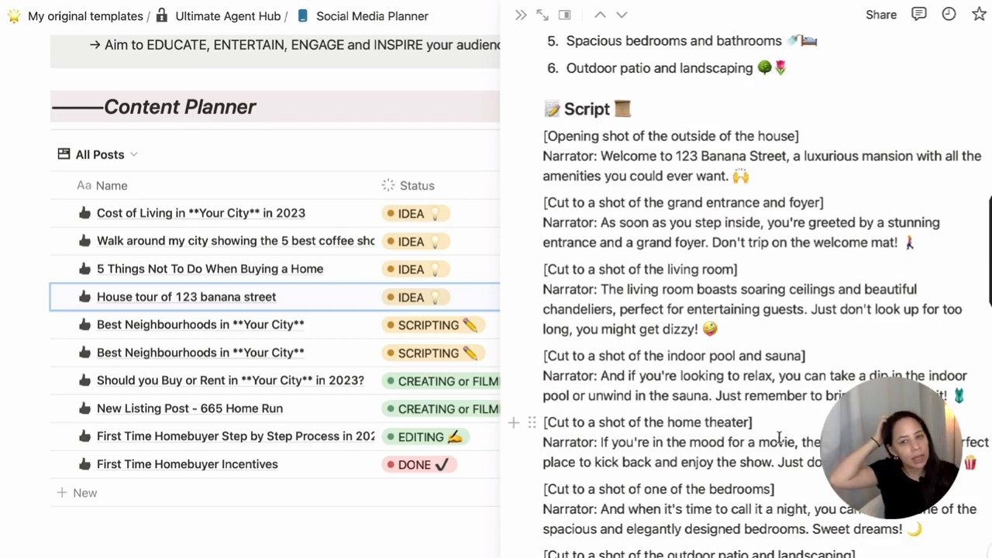
# Return from the house tour post to the Social Media Planner page and look over its intro notes and All Posts table.
pyautogui.click(748, 322)
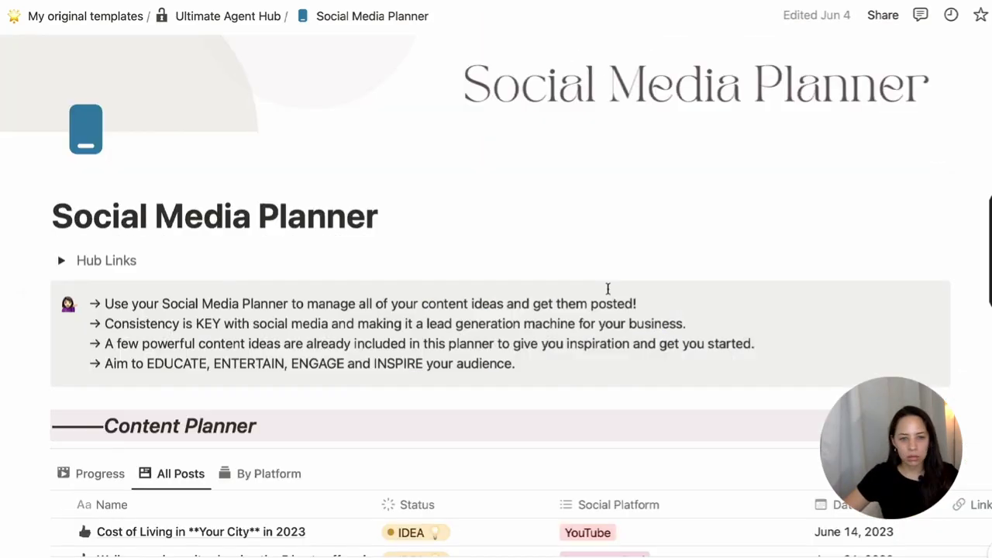
pyautogui.scroll(-3, 597, 310)
pyautogui.scroll(1, 589, 330)
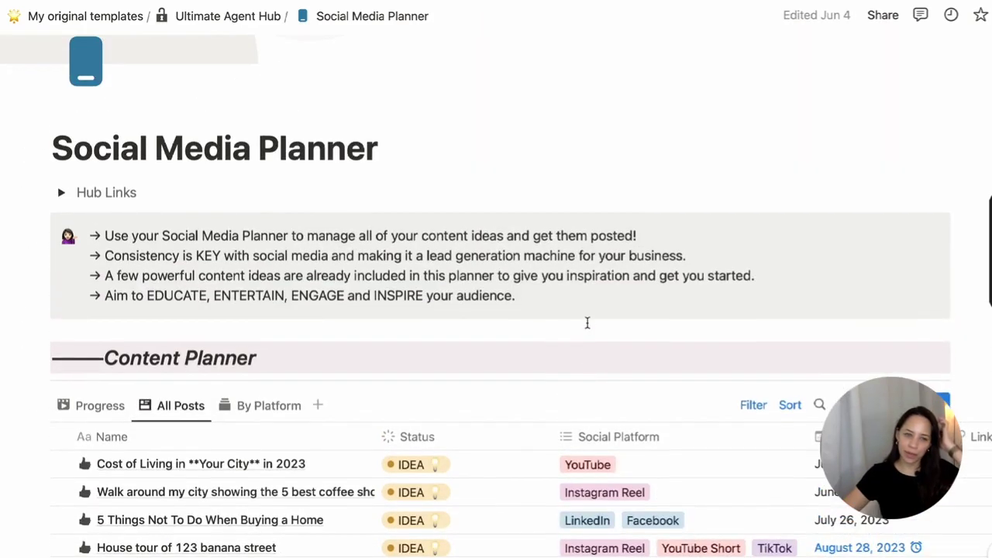
pyautogui.scroll(1, 564, 288)
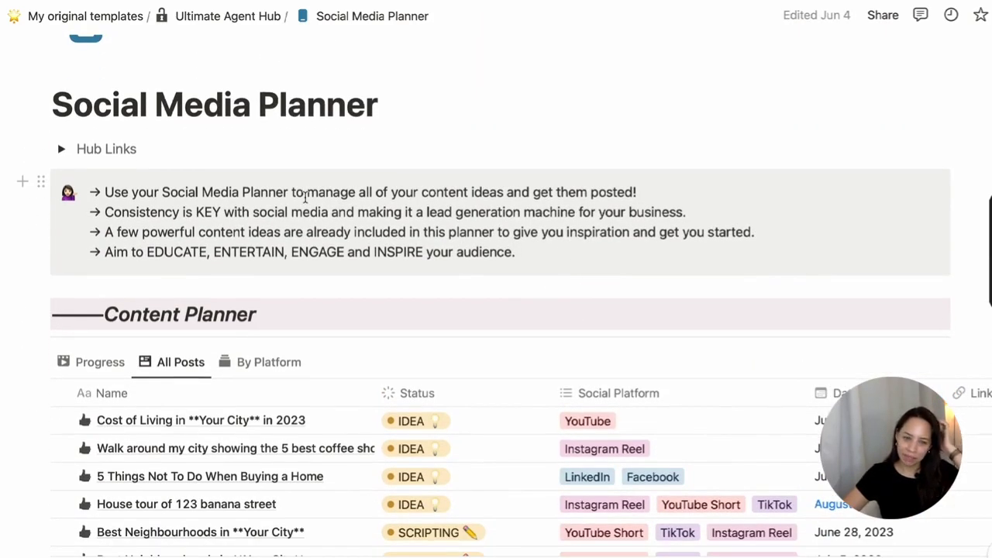
pyautogui.scroll(-1, 306, 197)
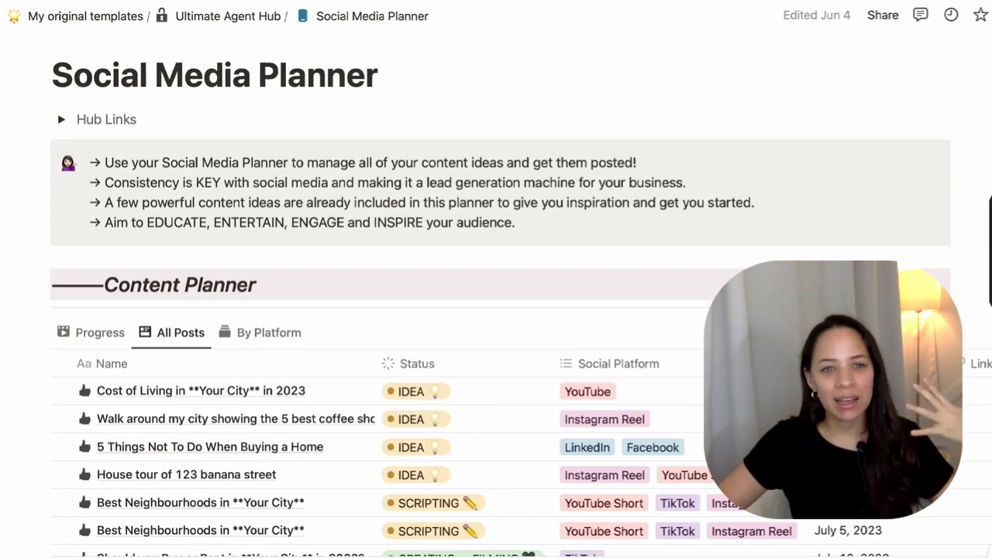